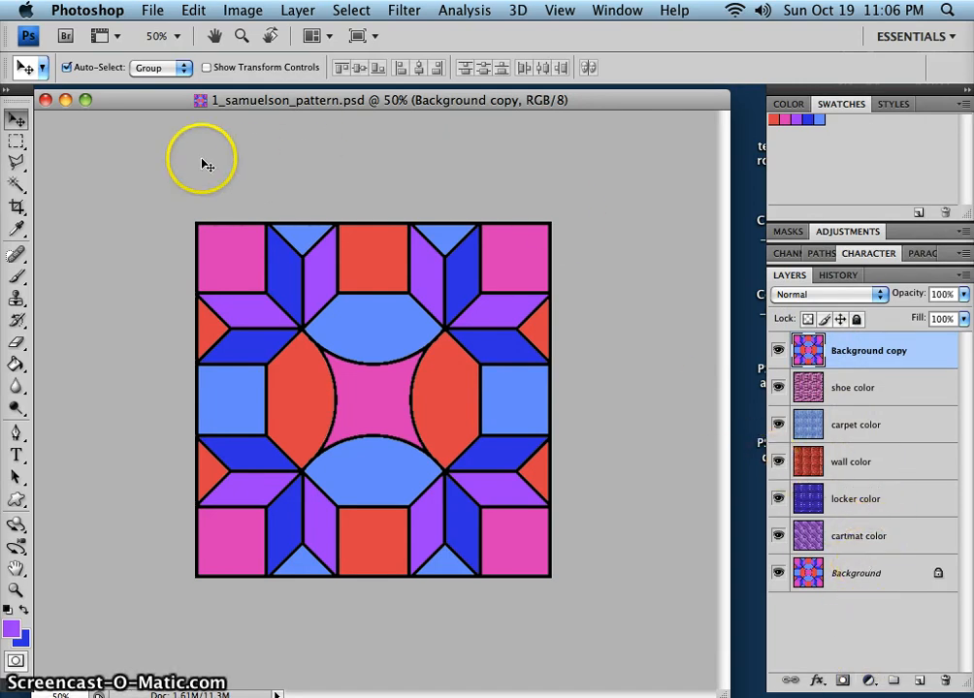
Set up the Magic Wand to add to the selection with a tolerance of 0
{"action": "left_click", "coordinate": [14, 185]}
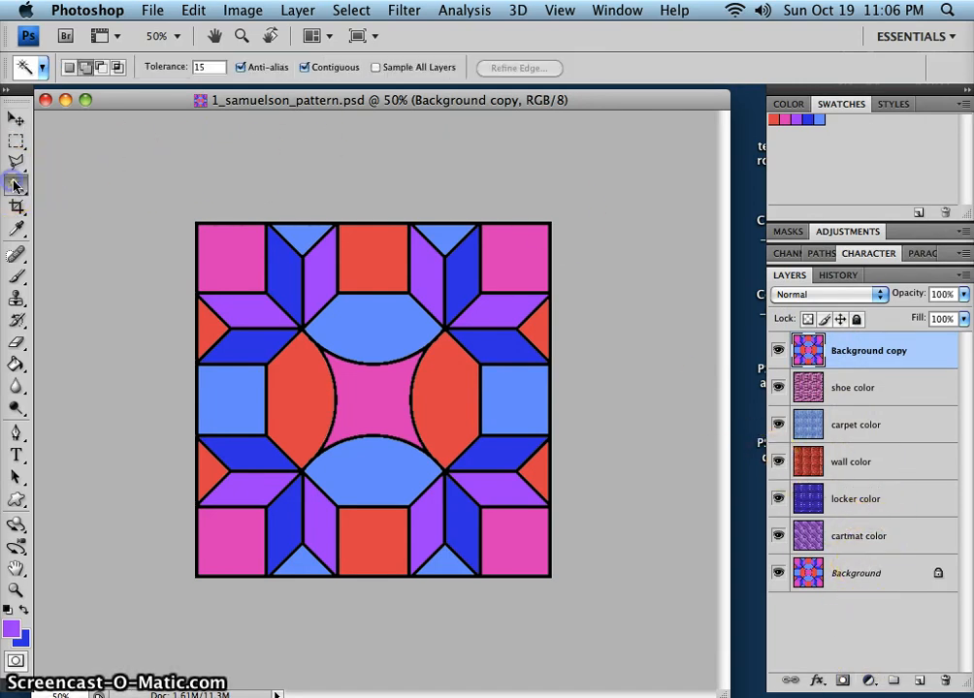
{"action": "left_click", "coordinate": [86, 69]}
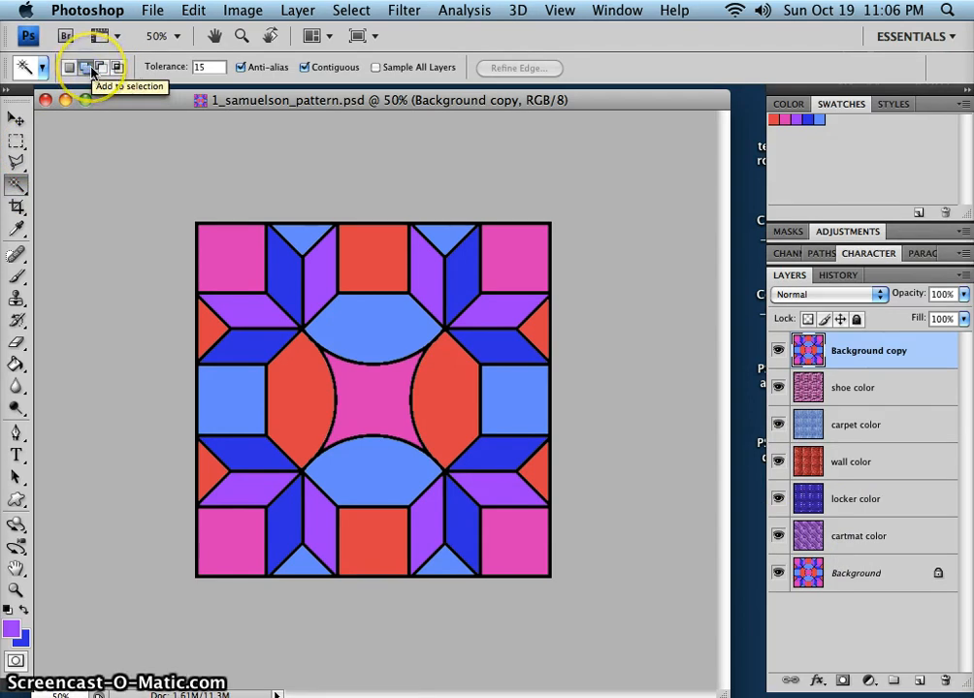
{"action": "left_click", "coordinate": [89, 69]}
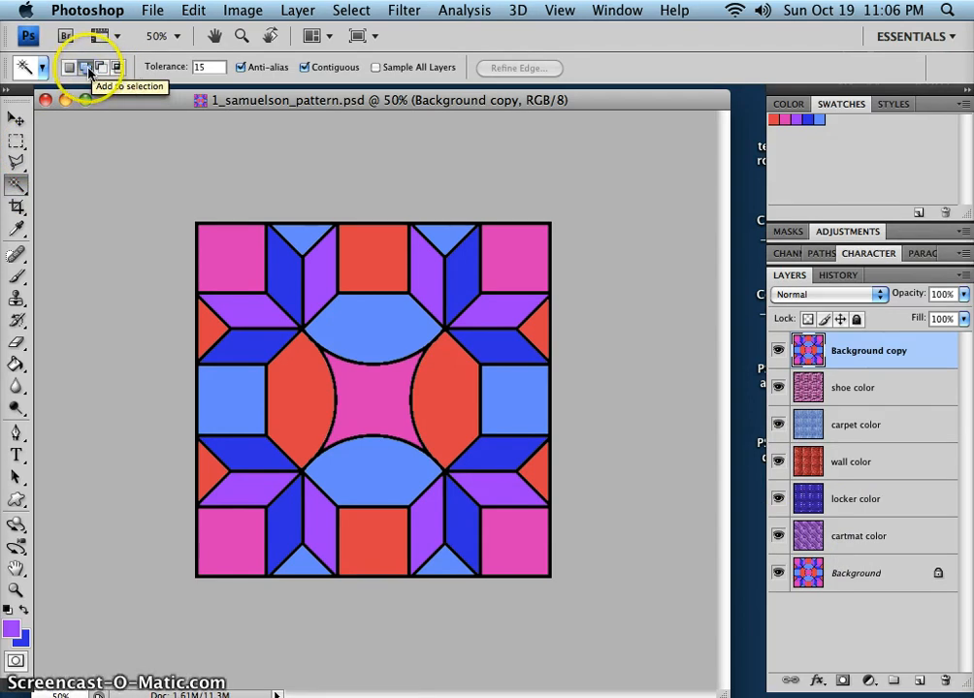
{"action": "left_click", "coordinate": [234, 287]}
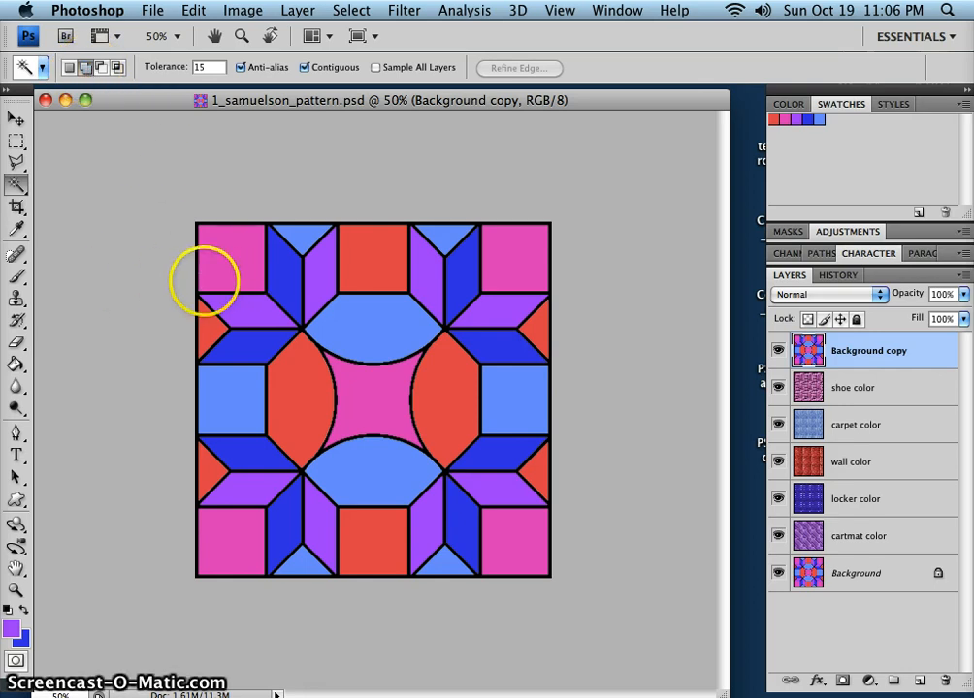
{"action": "left_click", "coordinate": [197, 70]}
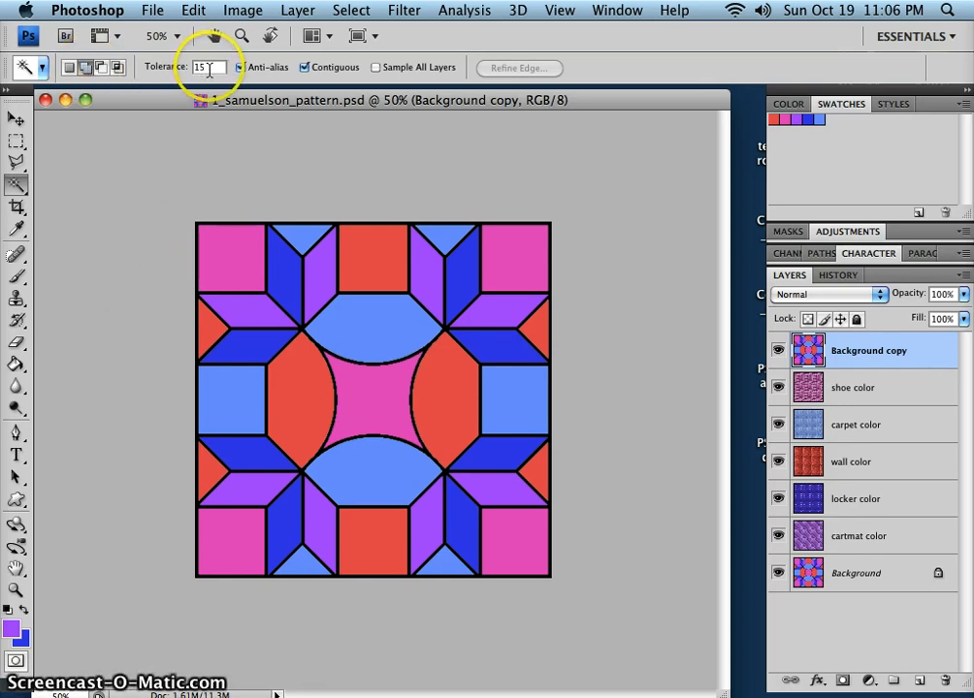
{"action": "left_click_drag", "start_coordinate": [214, 69], "coordinate": [149, 57]}
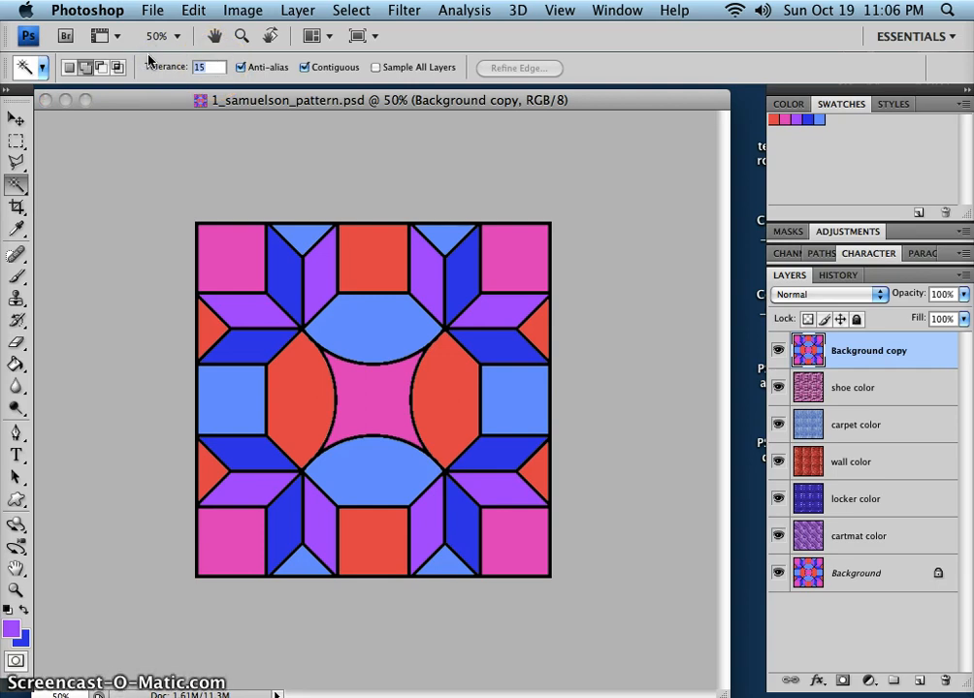
{"action": "type", "text": "0"}
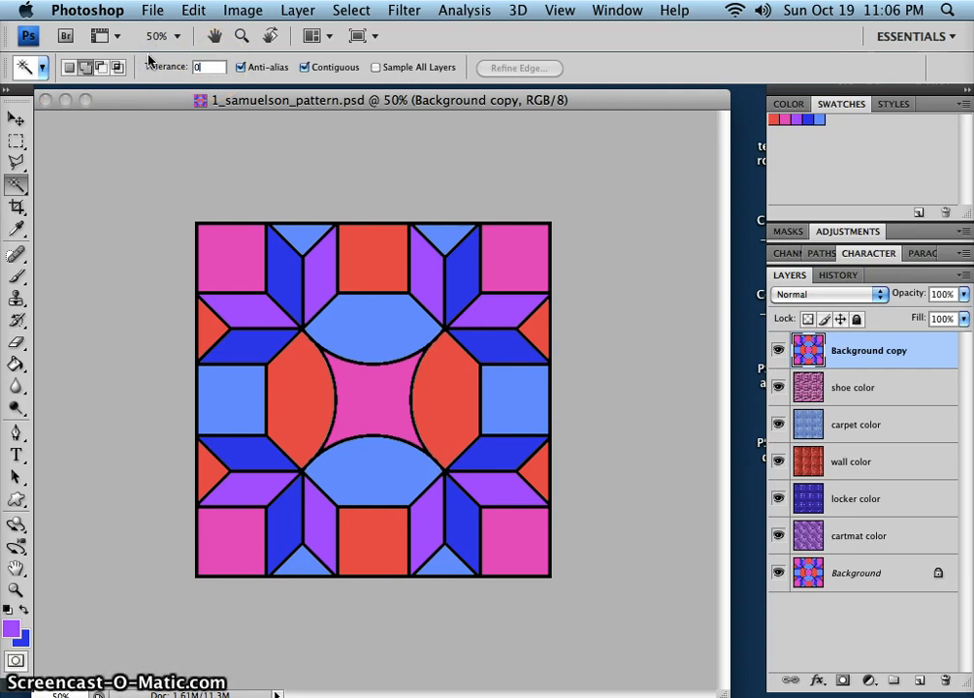
Select the pink centre shape and four pink corner squares, delete them from the Background copy layer to expose the shoe texture, and deselect
{"action": "left_click", "coordinate": [388, 405]}
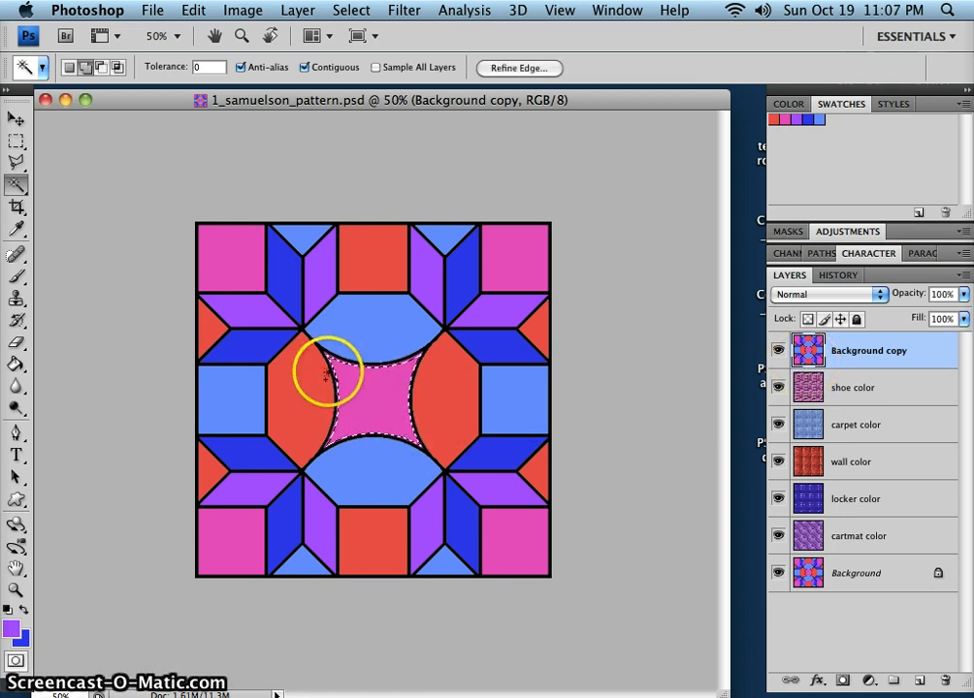
{"action": "left_click", "coordinate": [519, 273], "text": "shift"}
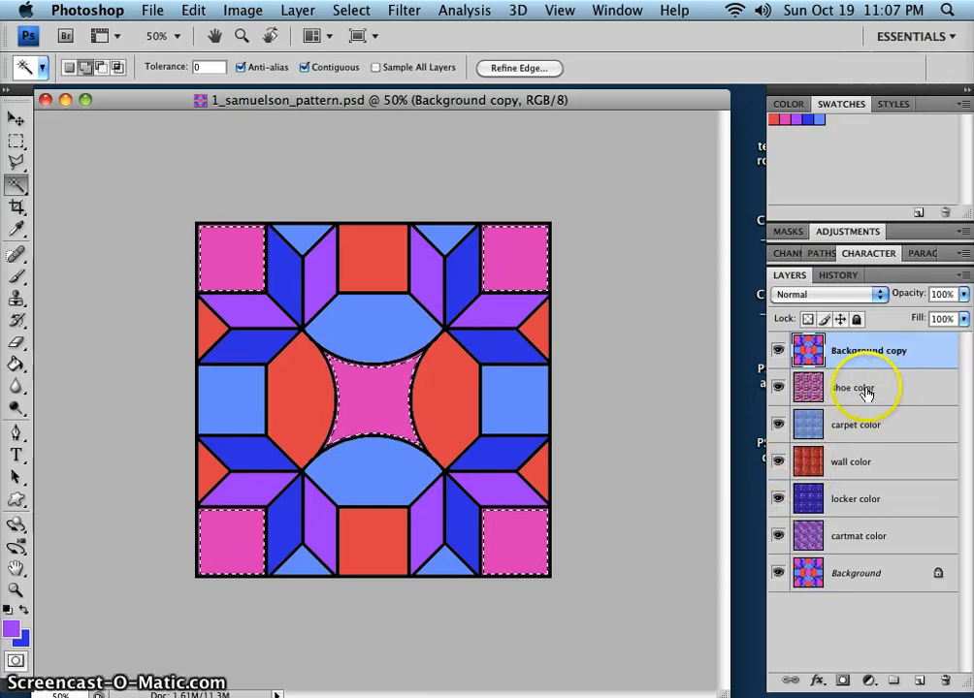
{"action": "left_click", "coordinate": [779, 353]}
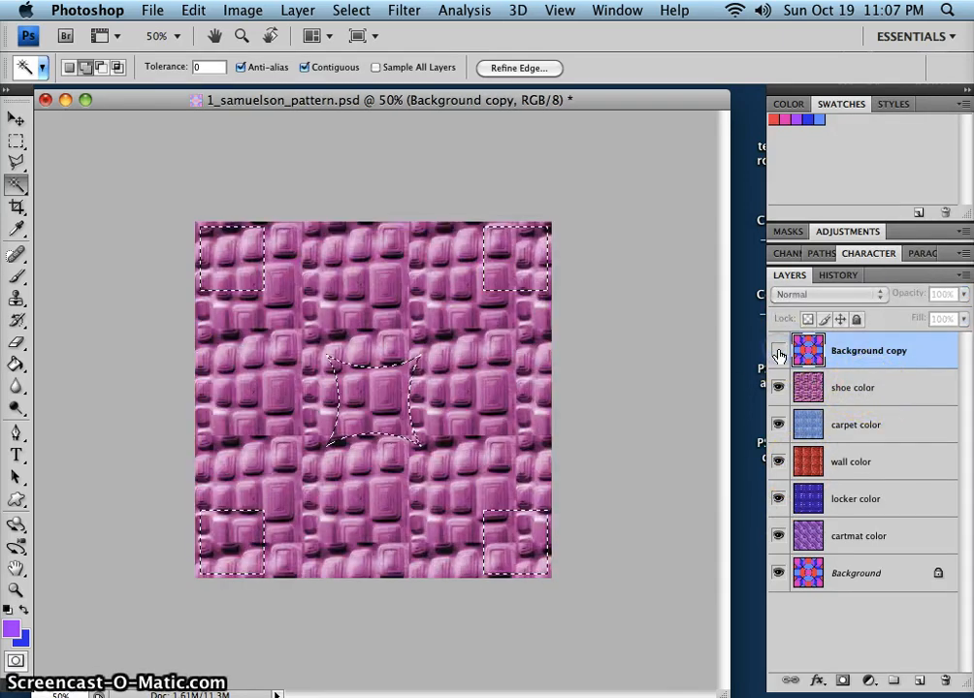
{"action": "left_click", "coordinate": [779, 353]}
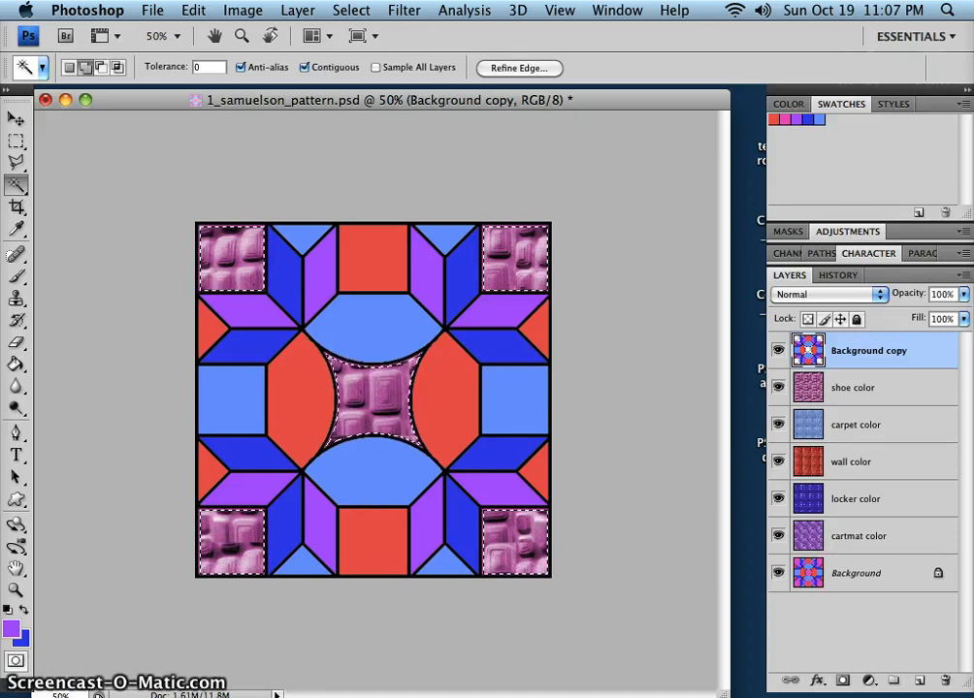
{"action": "left_click", "coordinate": [681, 464]}
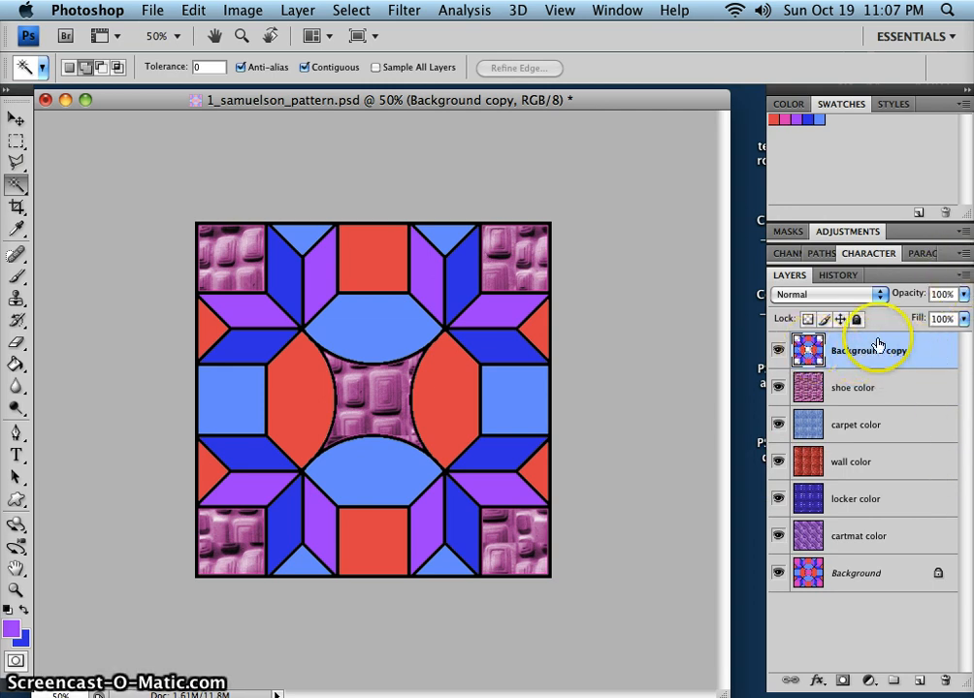
Merge the Background copy layer down into the shoe color layer and briefly hide the result to check the carpet color layer beneath
{"action": "left_click", "coordinate": [965, 278]}
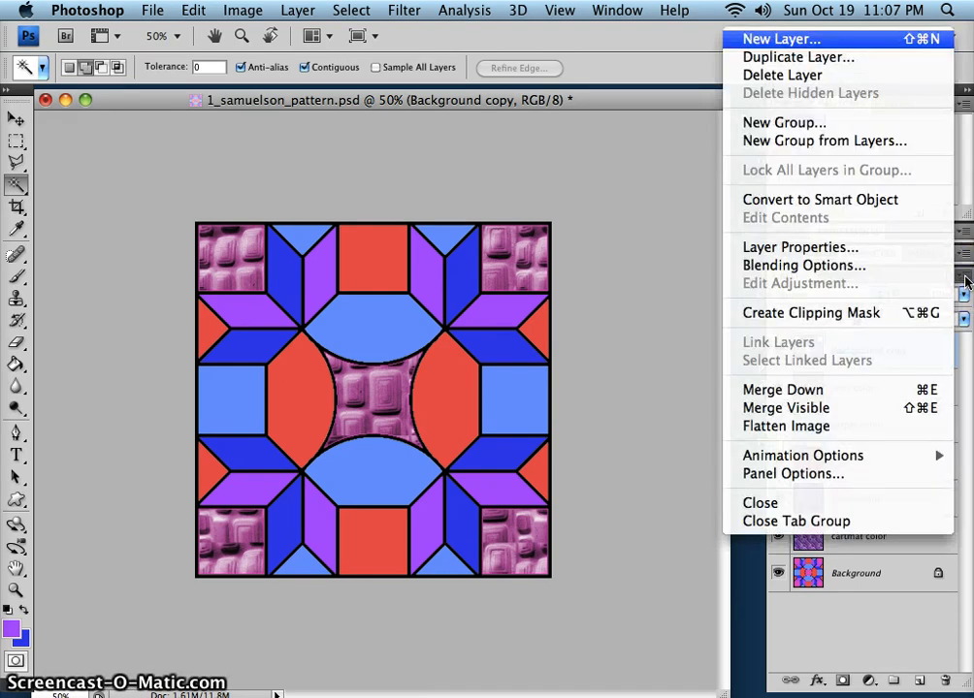
{"action": "left_click", "coordinate": [868, 391]}
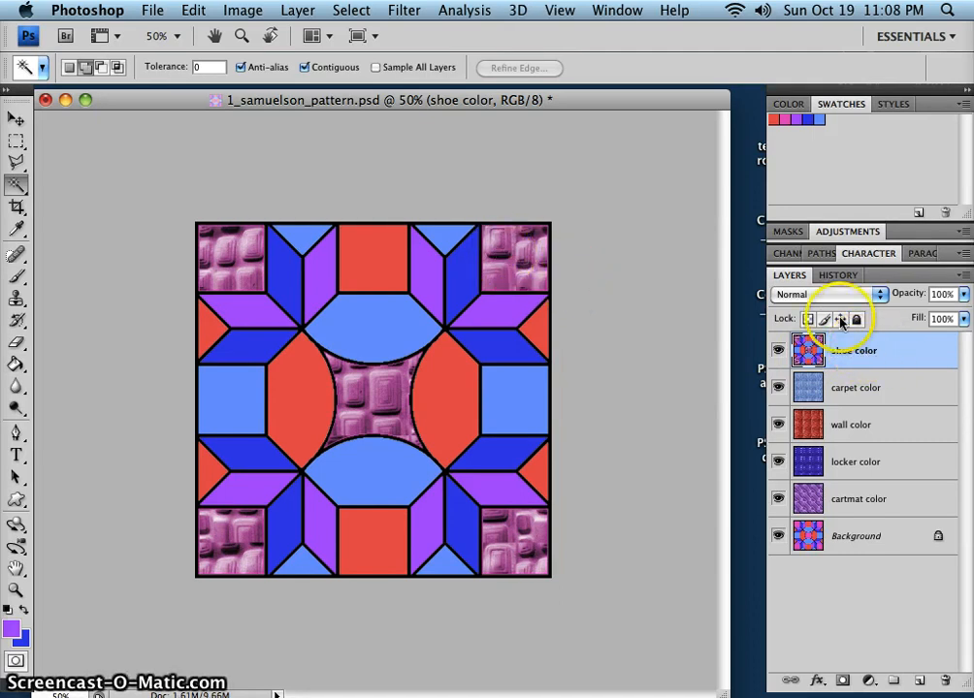
{"action": "left_click", "coordinate": [776, 350]}
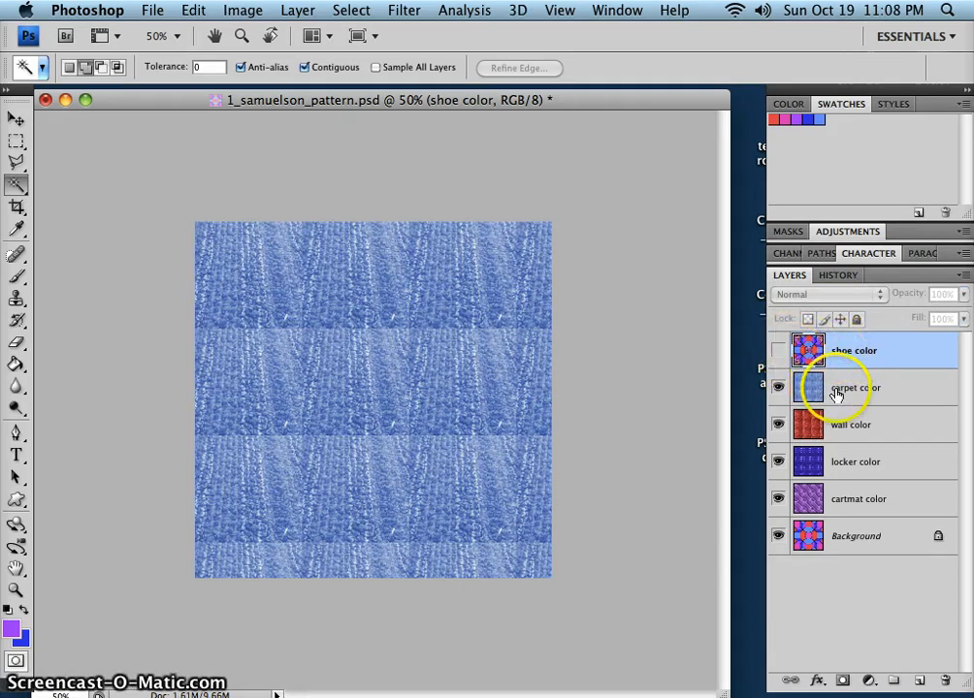
{"action": "left_click", "coordinate": [778, 351]}
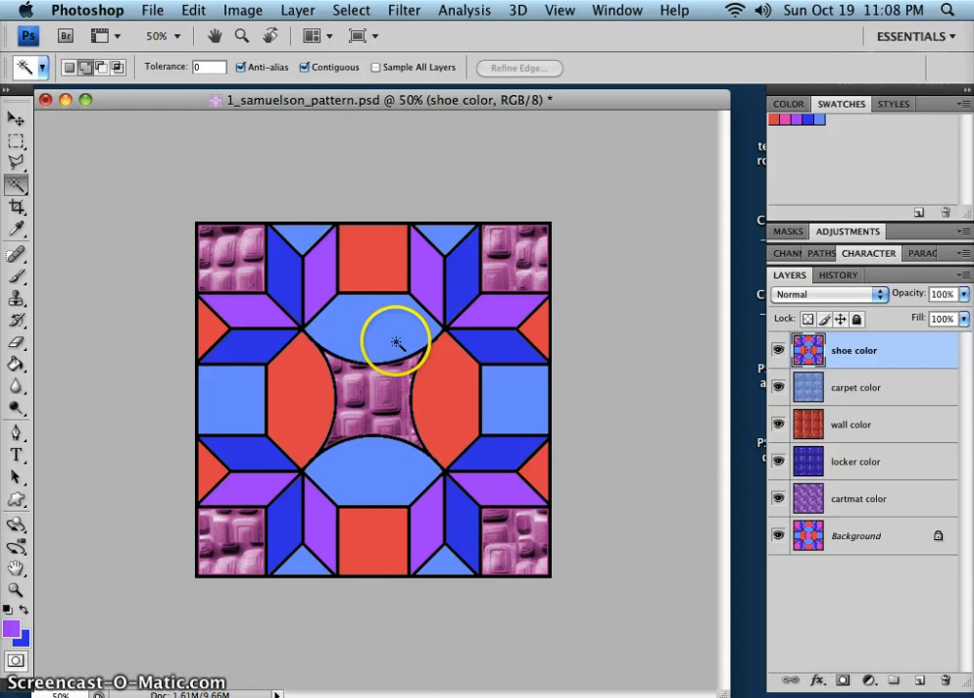
Delete all light blue shapes from the shoe color layer to expose the carpet texture, deselect, and merge the layer down into carpet color
{"action": "left_click", "coordinate": [366, 341]}
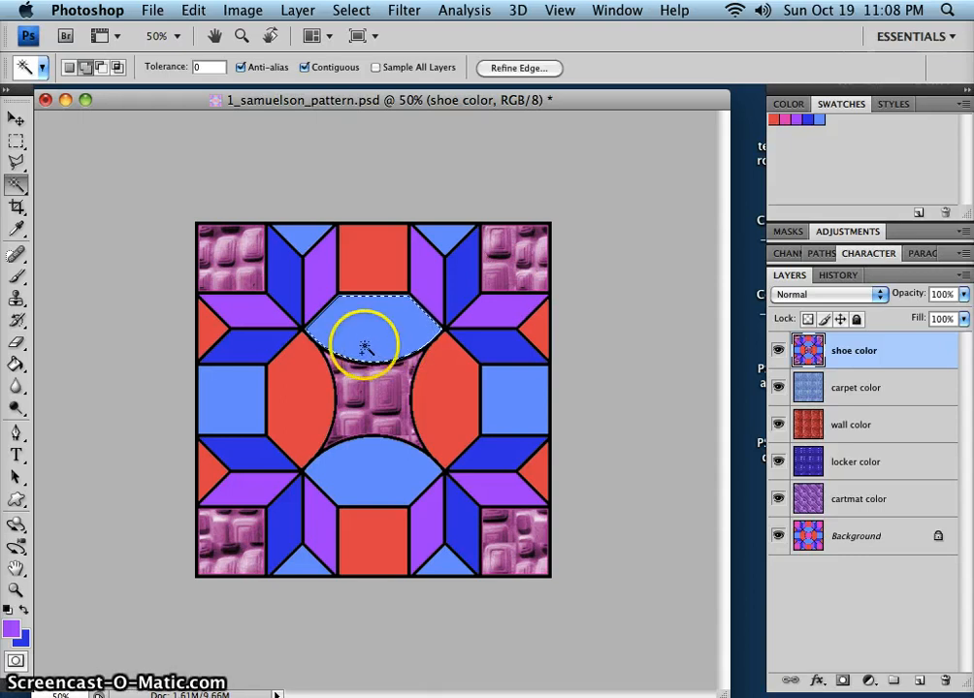
{"action": "left_click", "coordinate": [218, 394]}
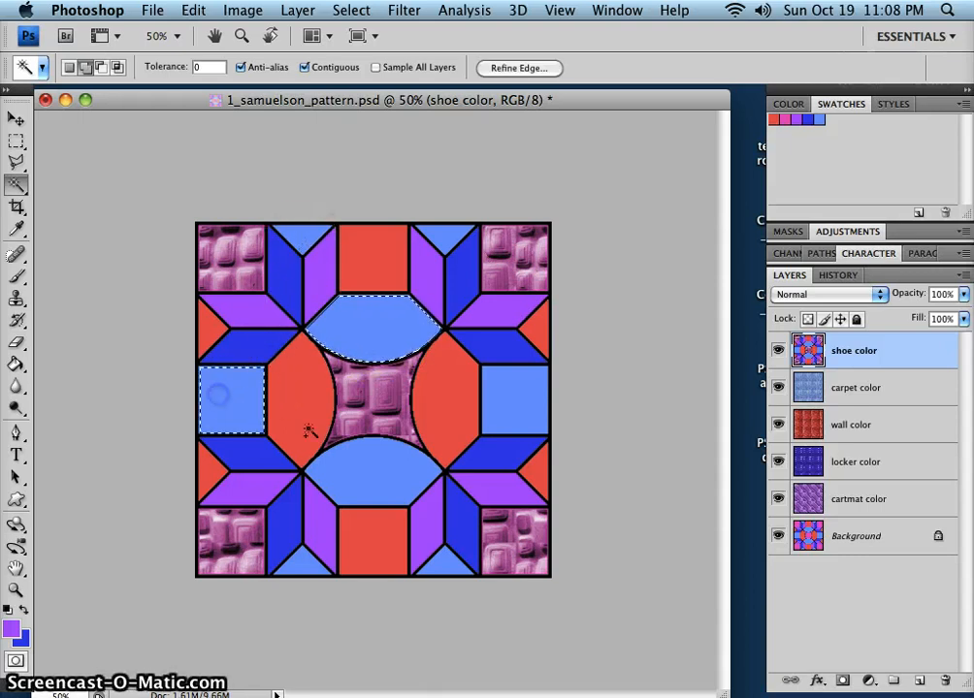
{"action": "left_click", "coordinate": [376, 478]}
{"action": "left_click", "coordinate": [526, 406]}
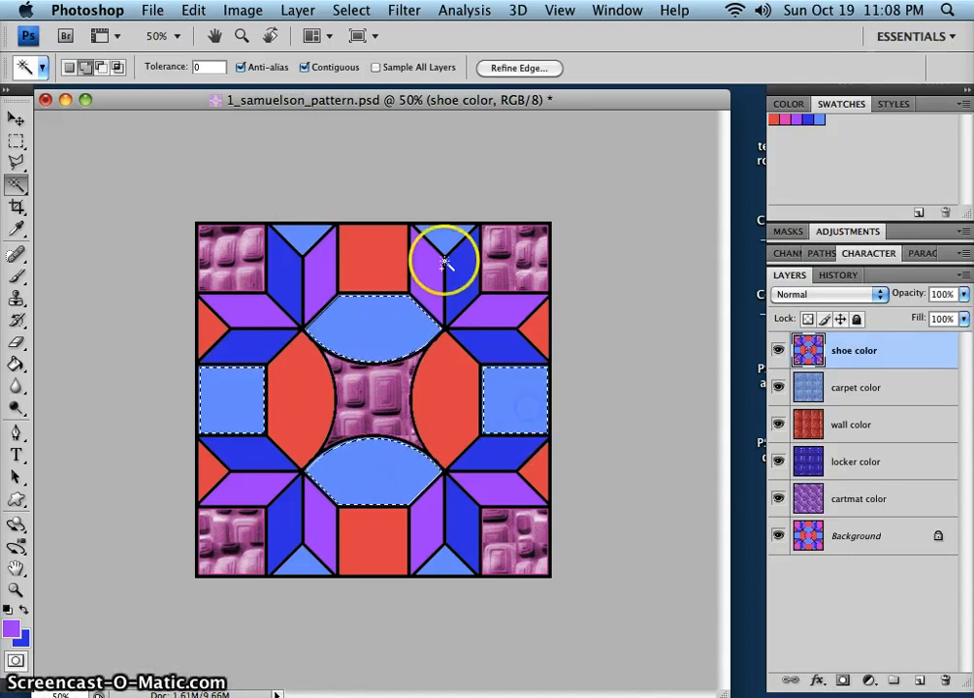
{"action": "left_click", "coordinate": [435, 230]}
{"action": "left_click", "coordinate": [313, 230]}
{"action": "left_click", "coordinate": [327, 401]}
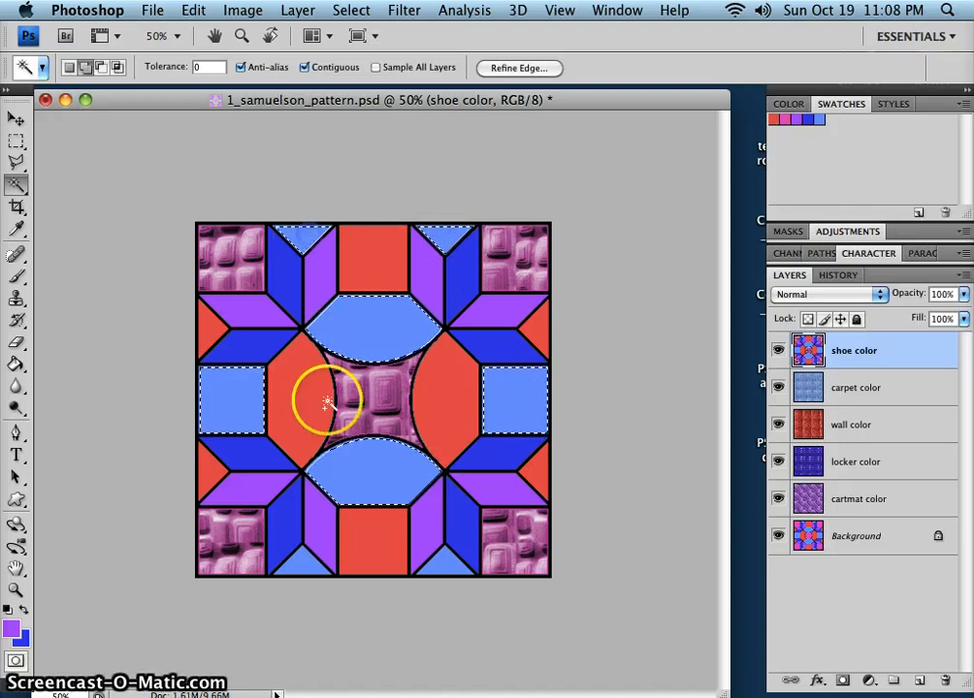
{"action": "left_click", "coordinate": [305, 568]}
{"action": "left_click", "coordinate": [449, 562]}
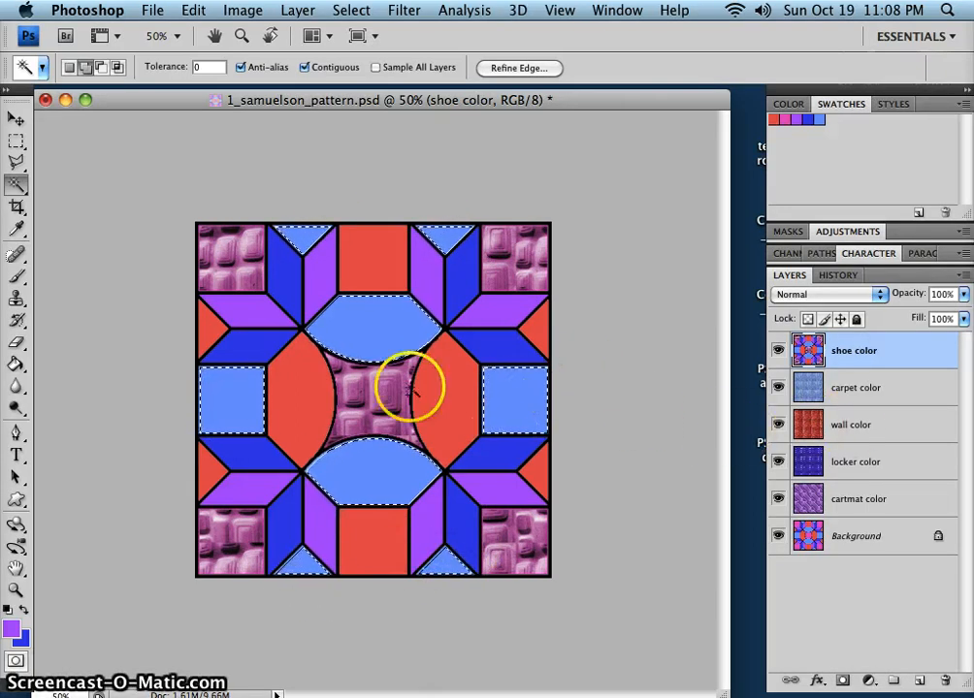
{"action": "key", "text": "Delete"}
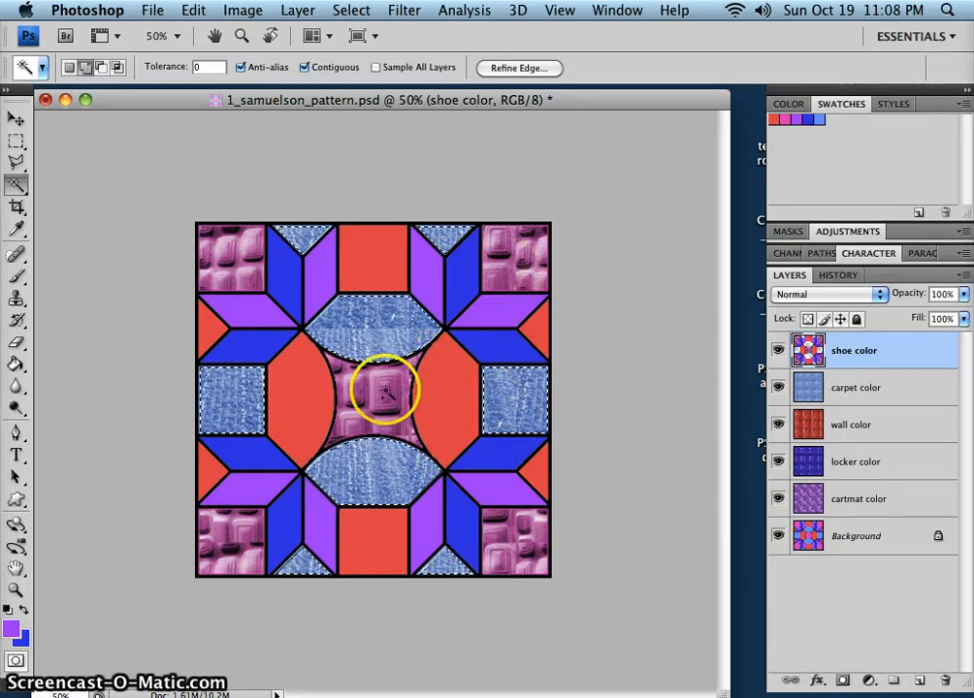
{"action": "key", "text": "super+d"}
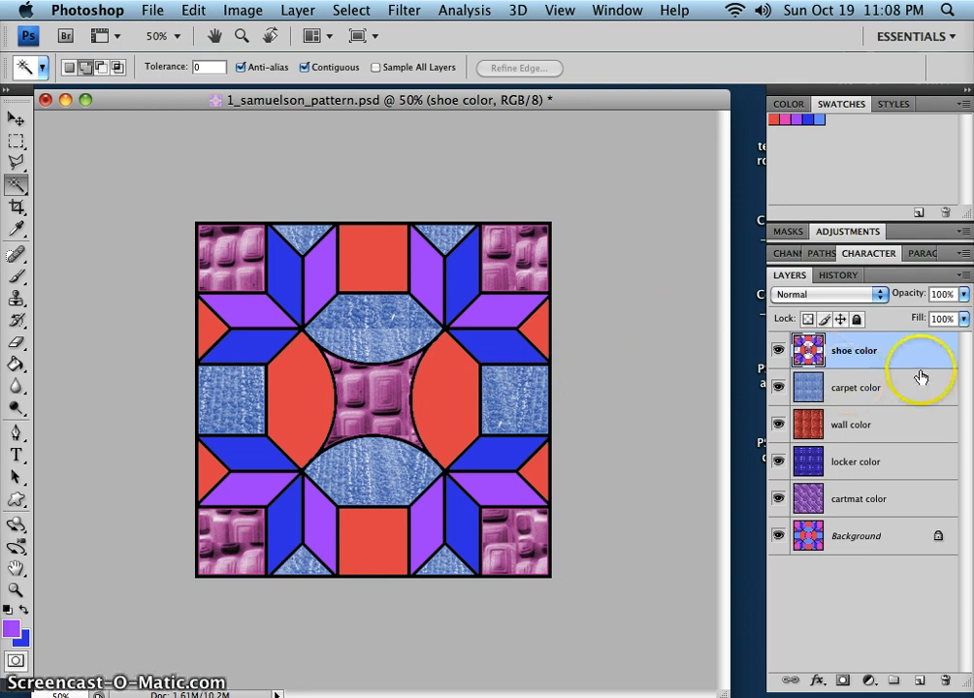
{"action": "left_click", "coordinate": [962, 281]}
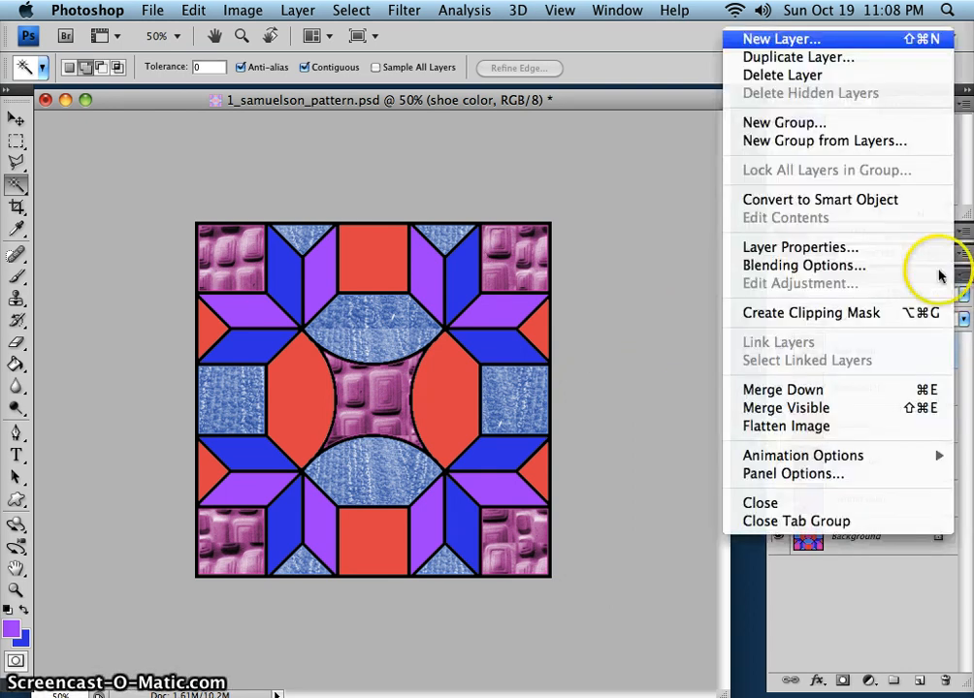
{"action": "left_click", "coordinate": [879, 390]}
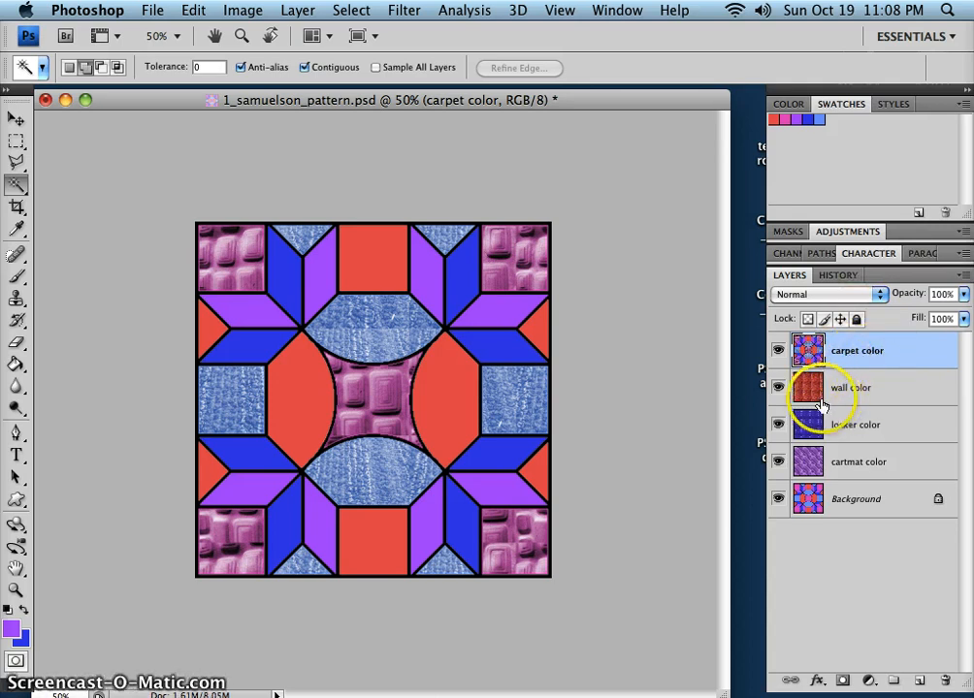
Delete all red shapes from the carpet color layer to expose the wall texture, deselect, and merge the layer down into wall color
{"action": "left_click", "coordinate": [463, 413]}
{"action": "left_click", "coordinate": [282, 397]}
{"action": "left_click", "coordinate": [354, 277]}
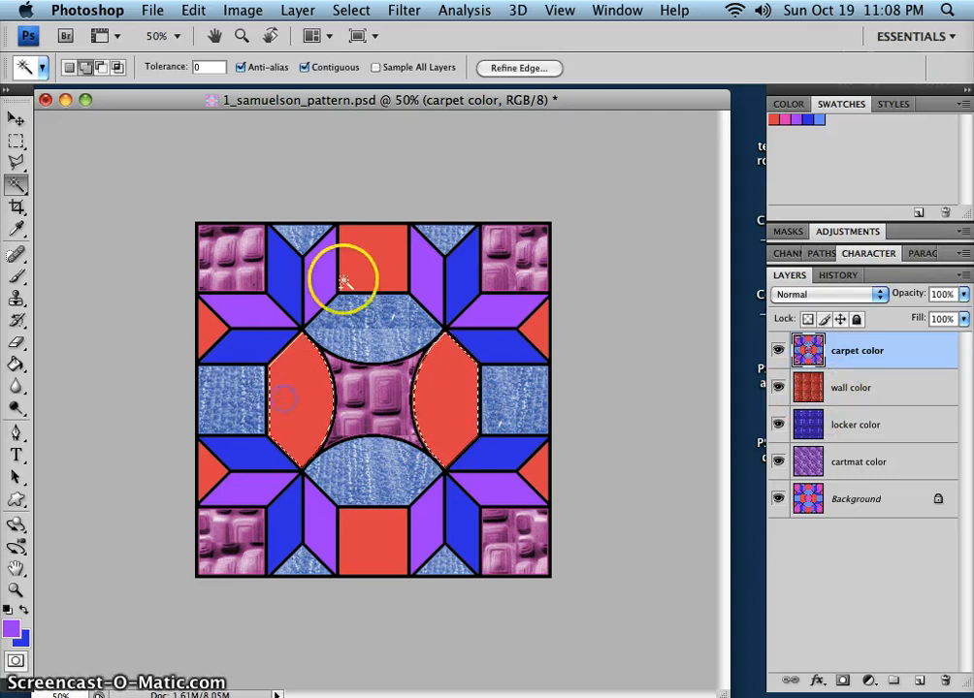
{"action": "left_click", "coordinate": [376, 571]}
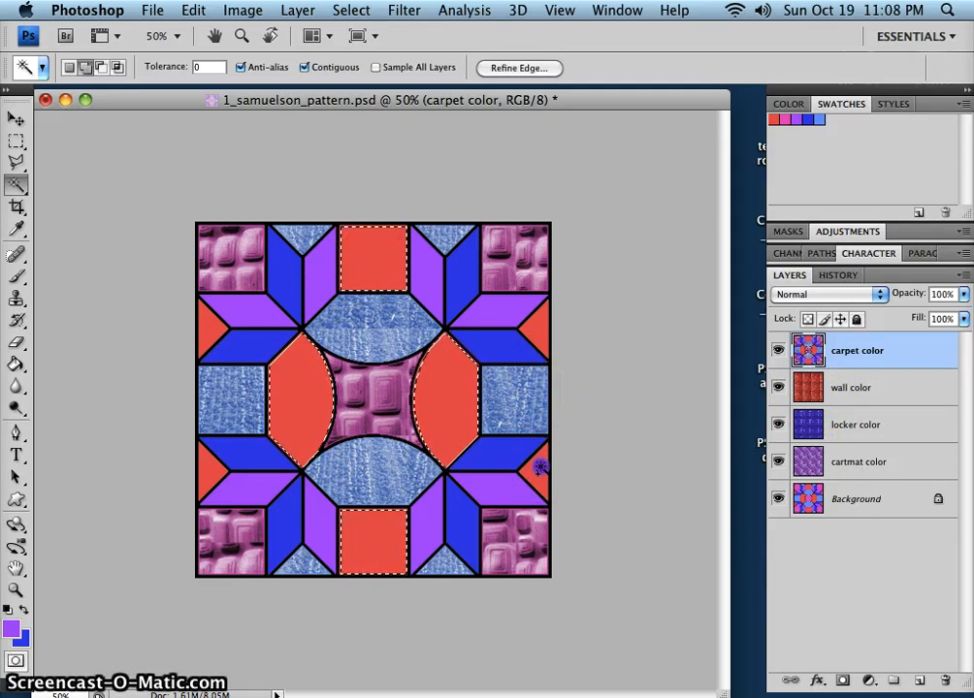
{"action": "left_click", "coordinate": [534, 351]}
{"action": "left_click", "coordinate": [229, 342]}
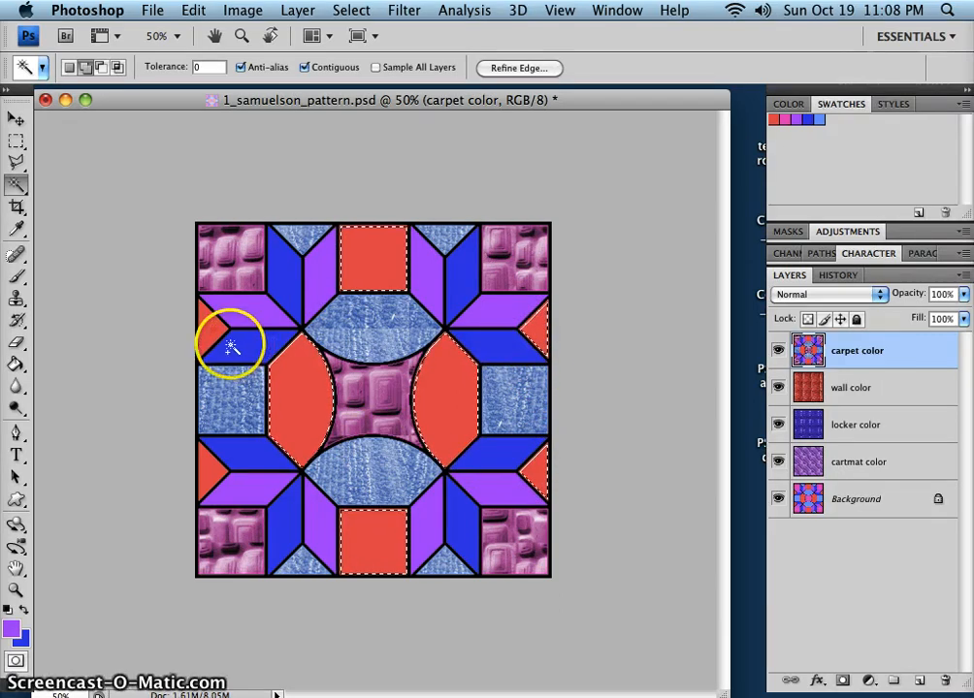
{"action": "left_click", "coordinate": [216, 481]}
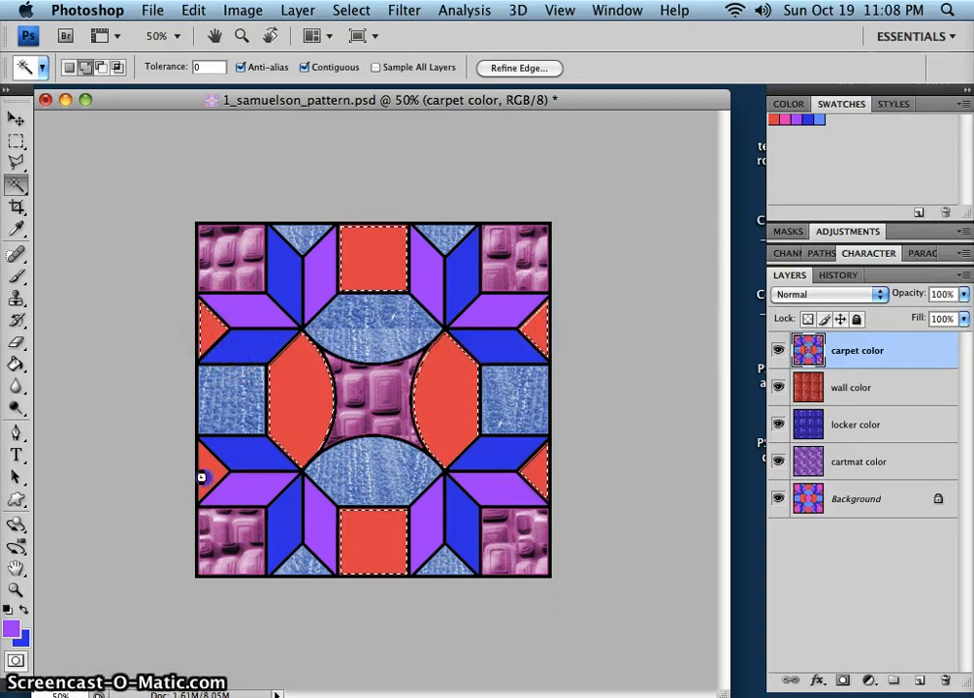
{"action": "key", "text": "Delete"}
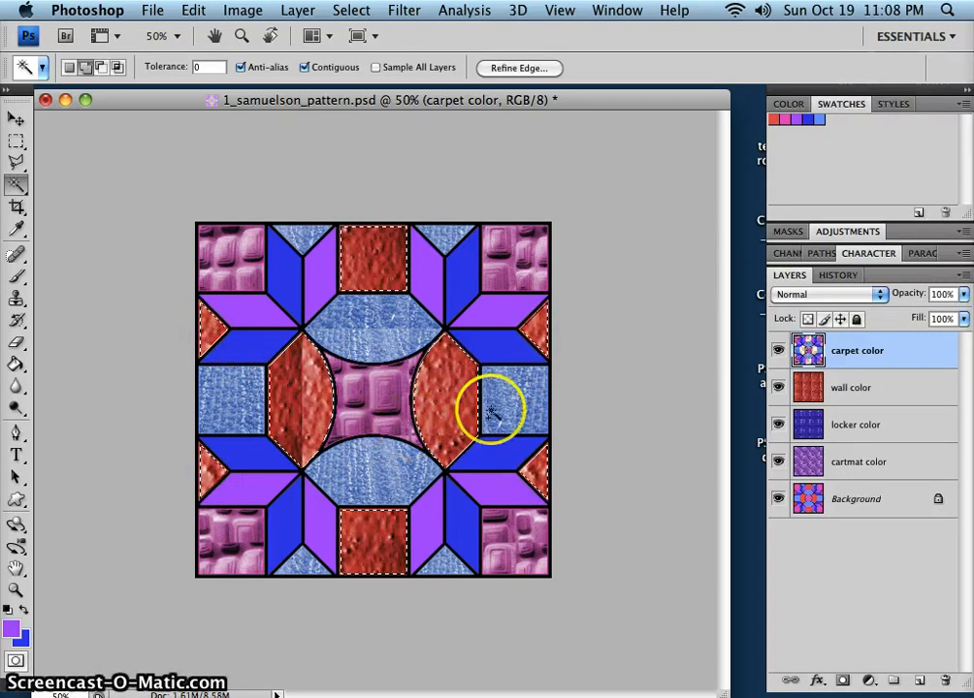
{"action": "key", "text": "super+d"}
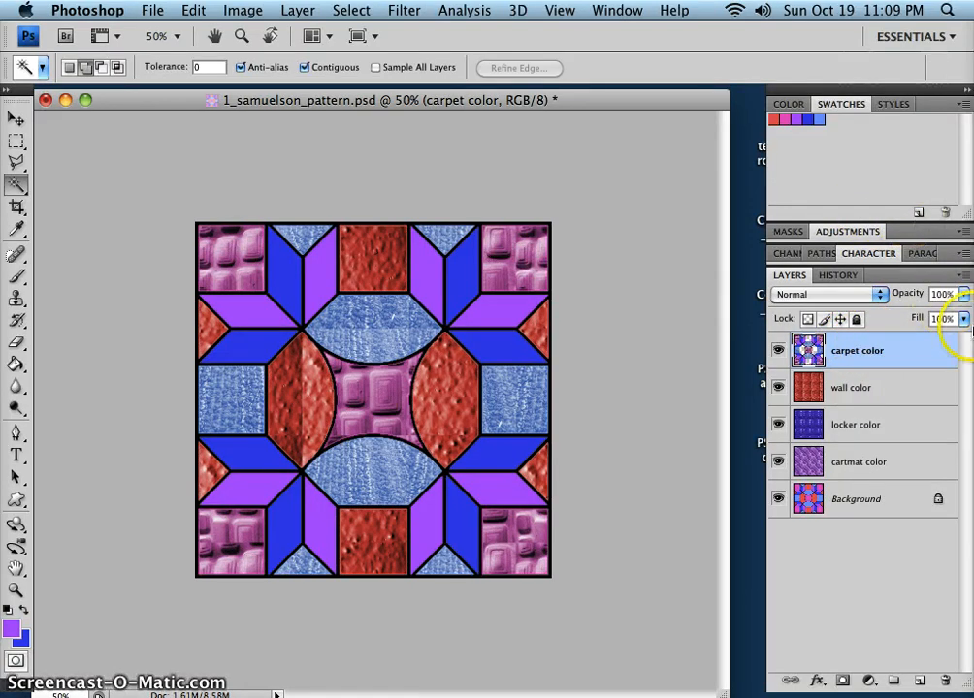
{"action": "left_click", "coordinate": [964, 276]}
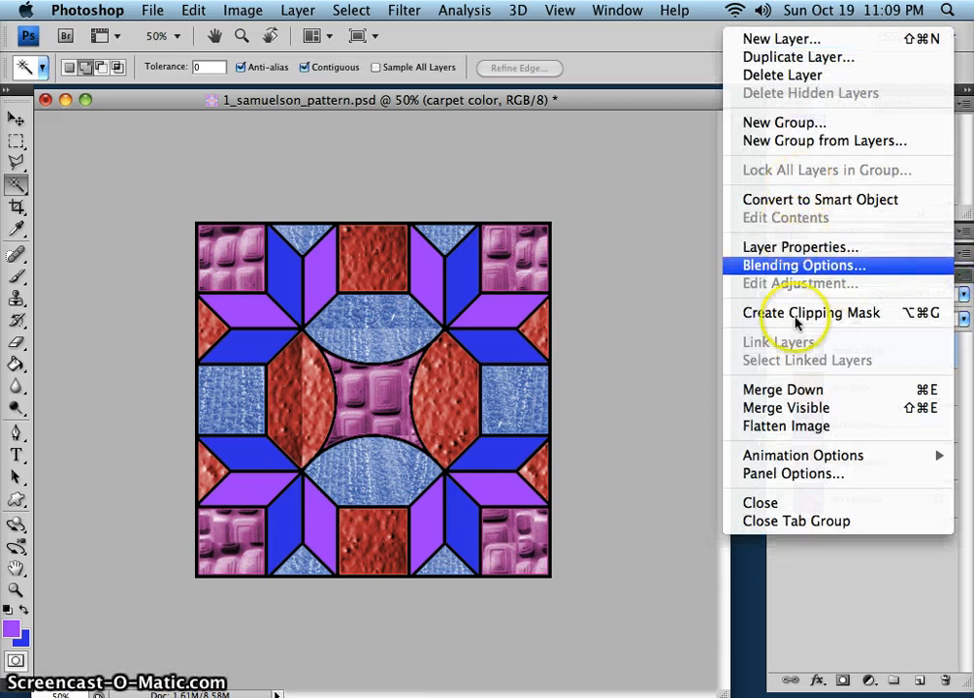
{"action": "left_click", "coordinate": [796, 392]}
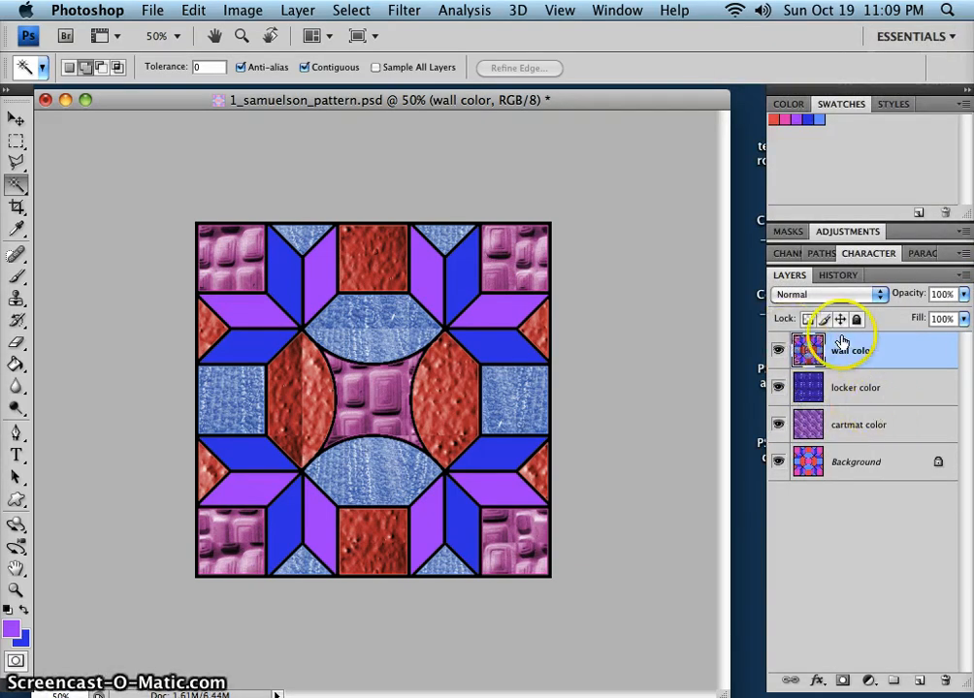
{"action": "left_click", "coordinate": [508, 345]}
{"action": "left_click", "coordinate": [461, 283], "text": "shift"}
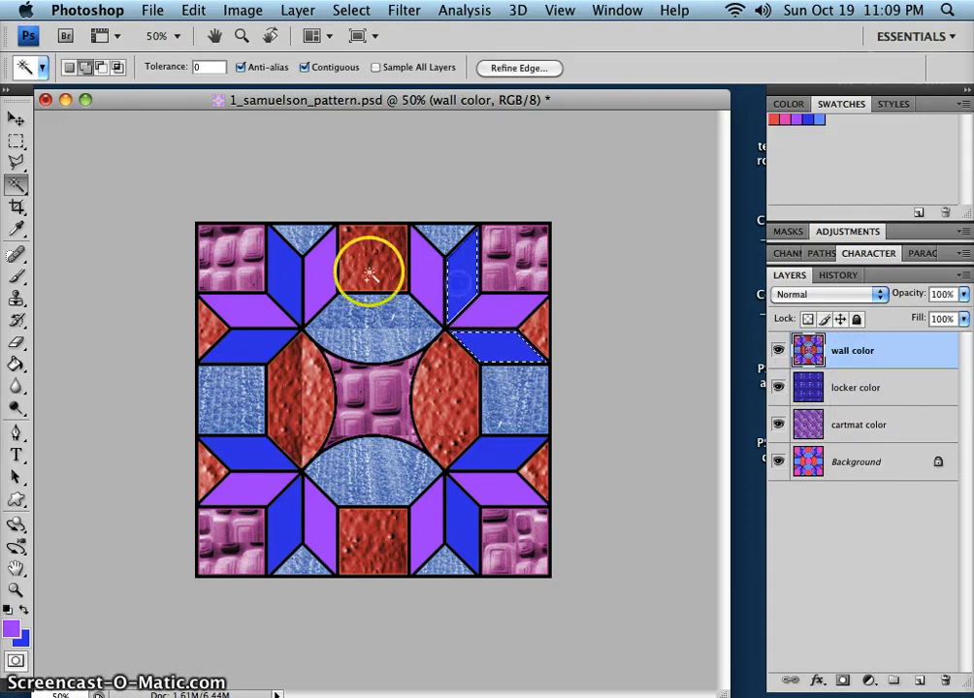
{"action": "left_click", "coordinate": [288, 273], "text": "shift"}
{"action": "left_click", "coordinate": [254, 351], "text": "shift"}
{"action": "left_click", "coordinate": [253, 456], "text": "shift"}
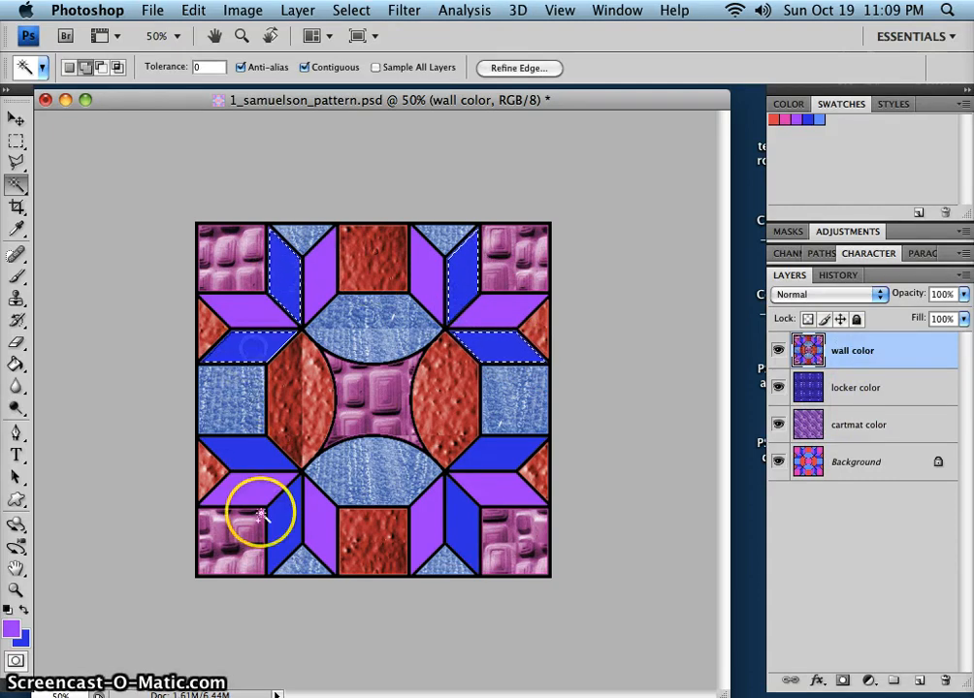
{"action": "left_click", "coordinate": [279, 504], "text": "shift"}
{"action": "left_click", "coordinate": [457, 516], "text": "shift"}
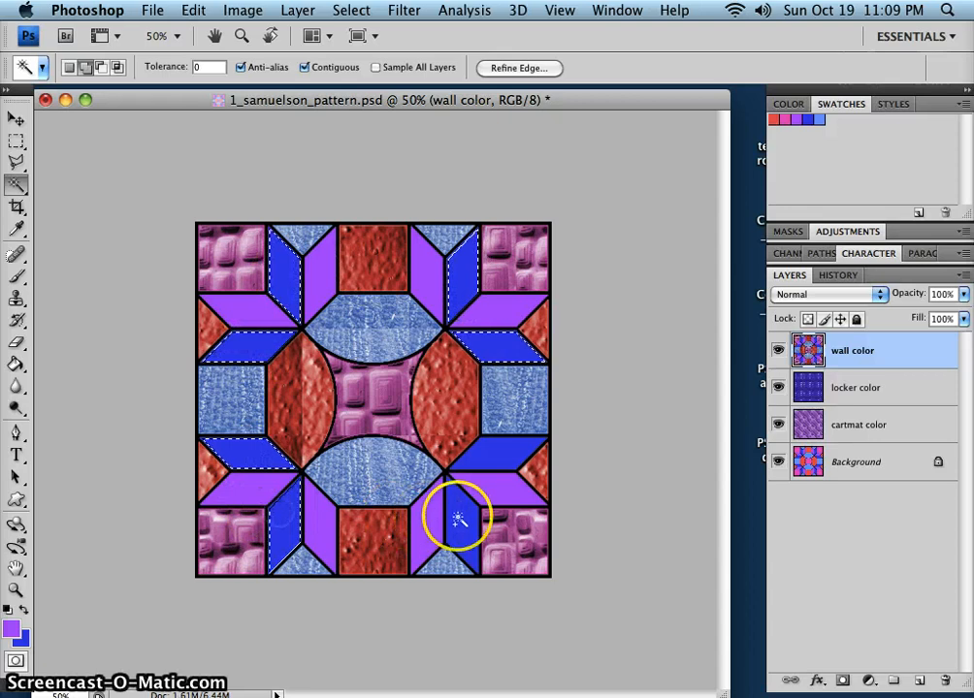
{"action": "left_click", "coordinate": [427, 527]}
{"action": "left_click", "coordinate": [490, 489]}
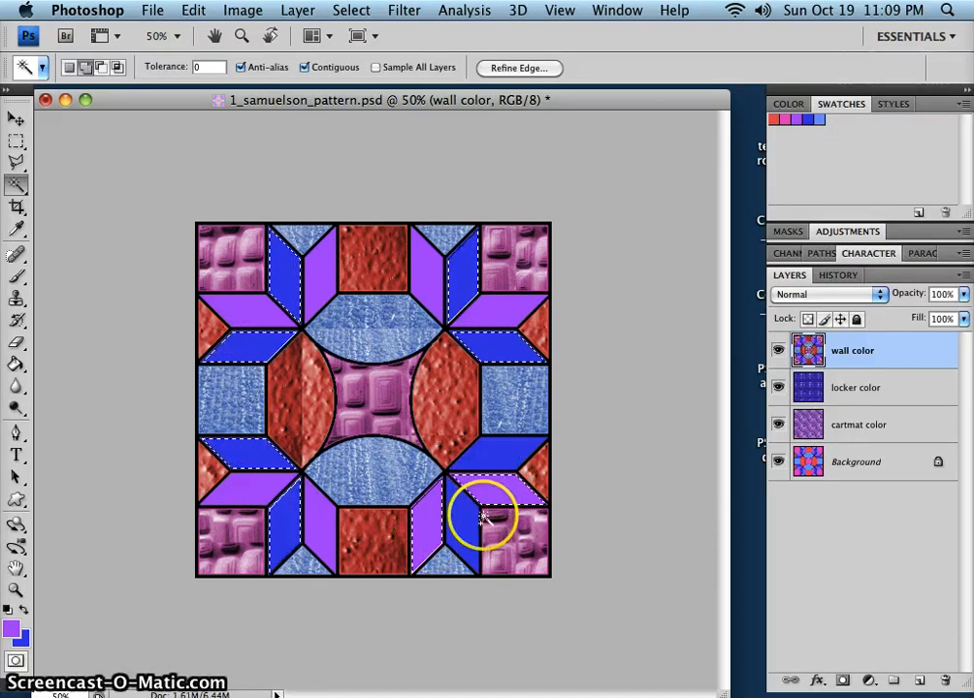
Delete all dark blue shapes from the wall color layer to expose the locker texture, deselect, and merge the layer down into locker color
{"action": "left_click", "coordinate": [495, 339]}
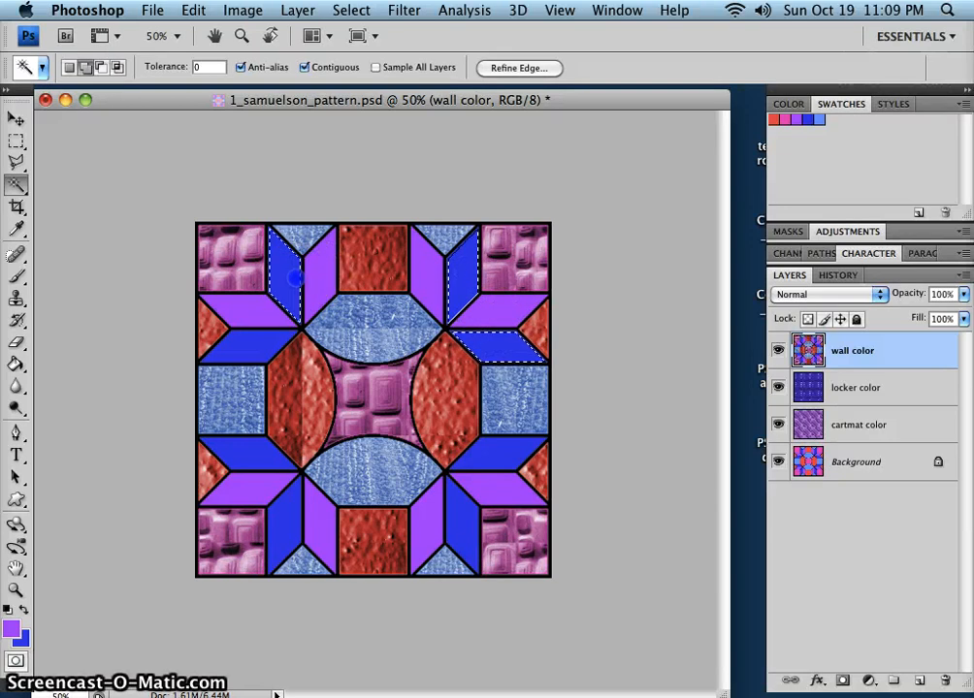
{"action": "left_click", "coordinate": [286, 519]}
{"action": "left_click", "coordinate": [454, 532]}
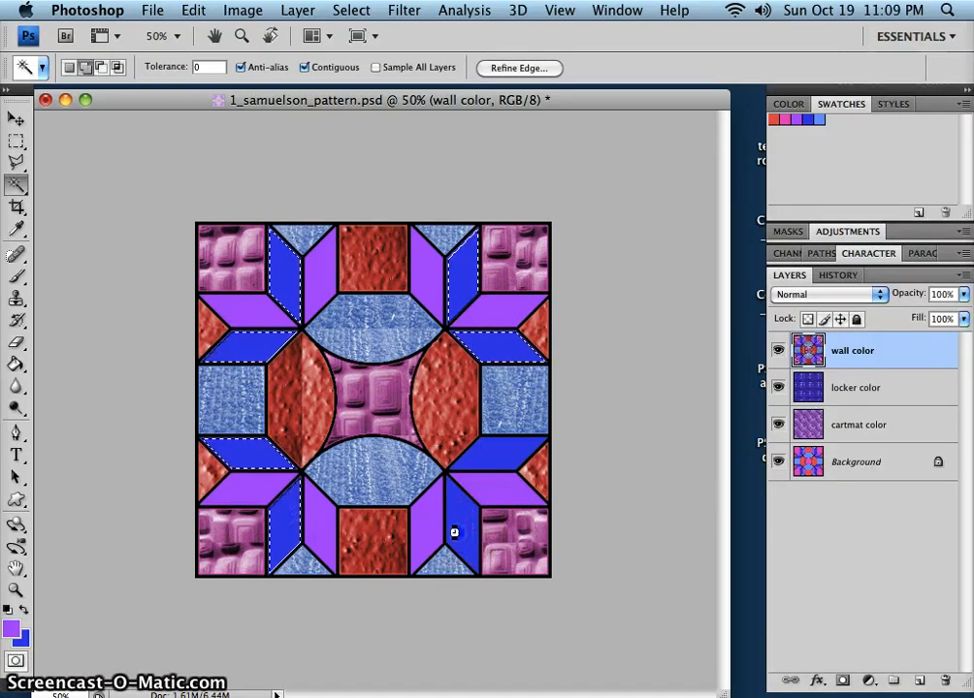
{"action": "left_click", "coordinate": [514, 449]}
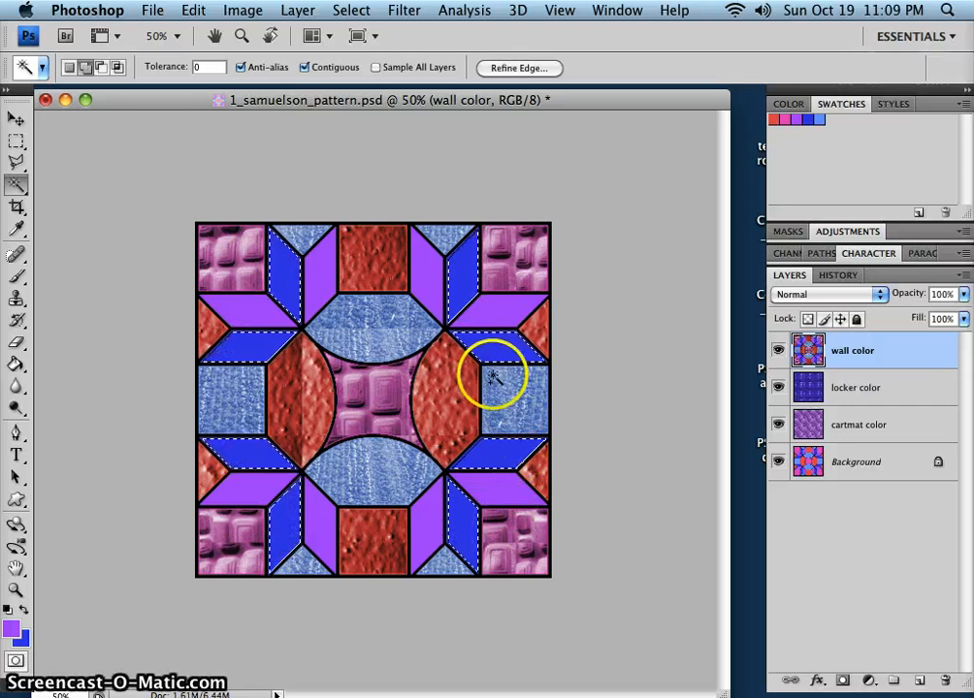
{"action": "key", "text": "Delete"}
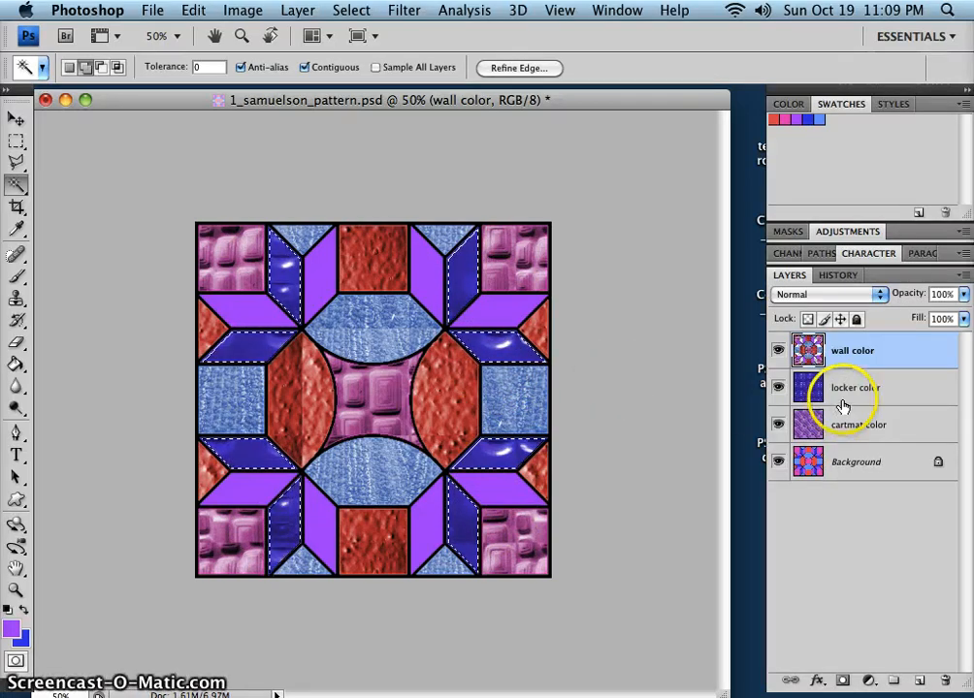
{"action": "key", "text": "super+d"}
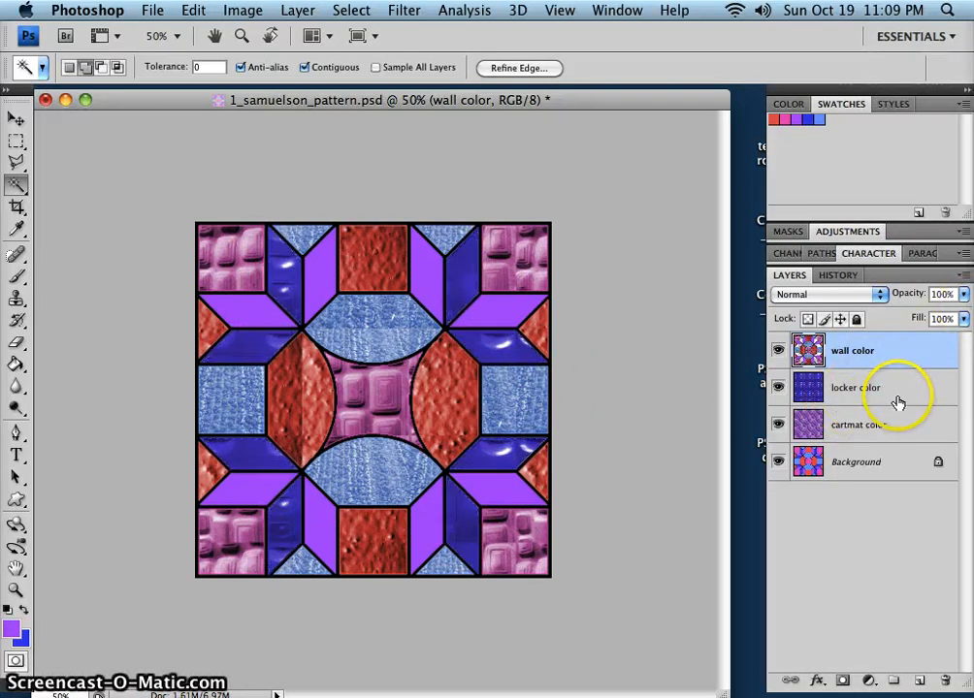
{"action": "left_click", "coordinate": [968, 277]}
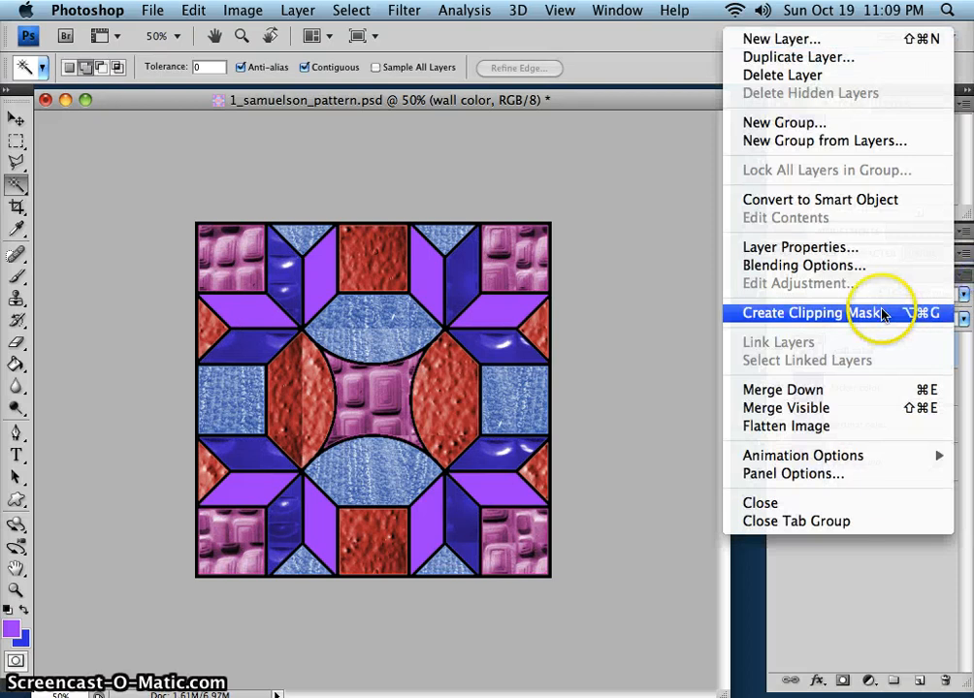
{"action": "left_click", "coordinate": [846, 389]}
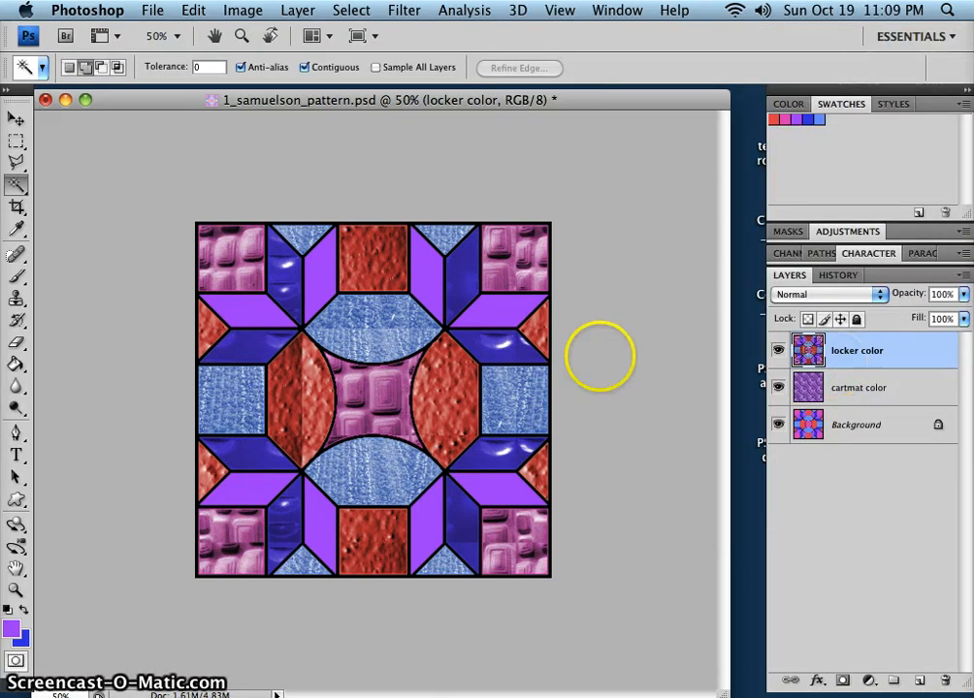
Delete all purple shapes from the locker color layer to expose the cartmat texture, deselect, and merge the layer down into cartmat color
{"action": "left_click", "coordinate": [505, 312]}
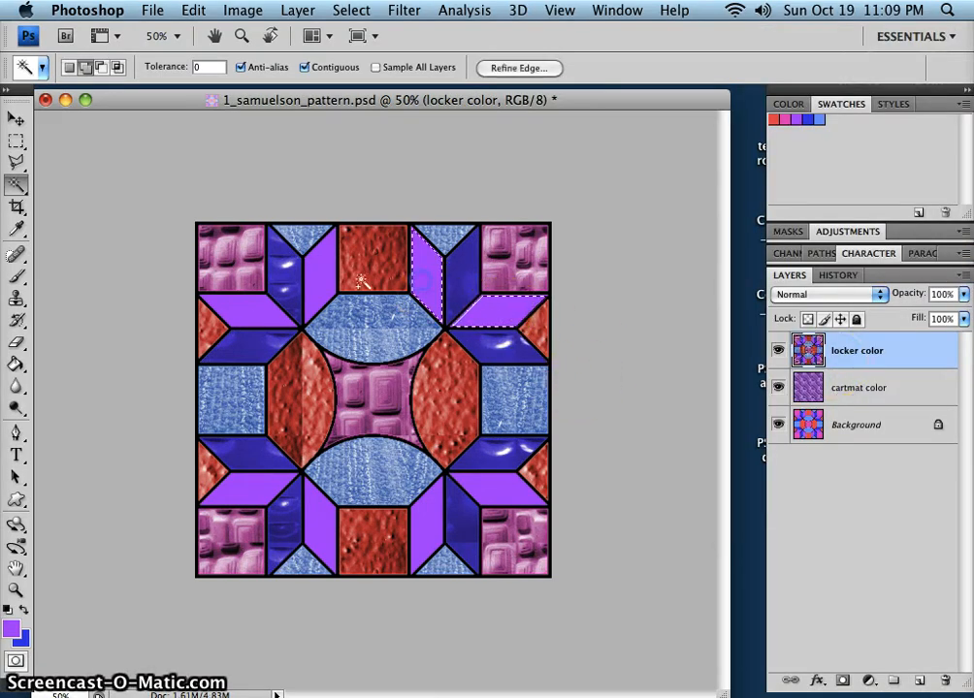
{"action": "left_click", "coordinate": [247, 315], "text": "shift"}
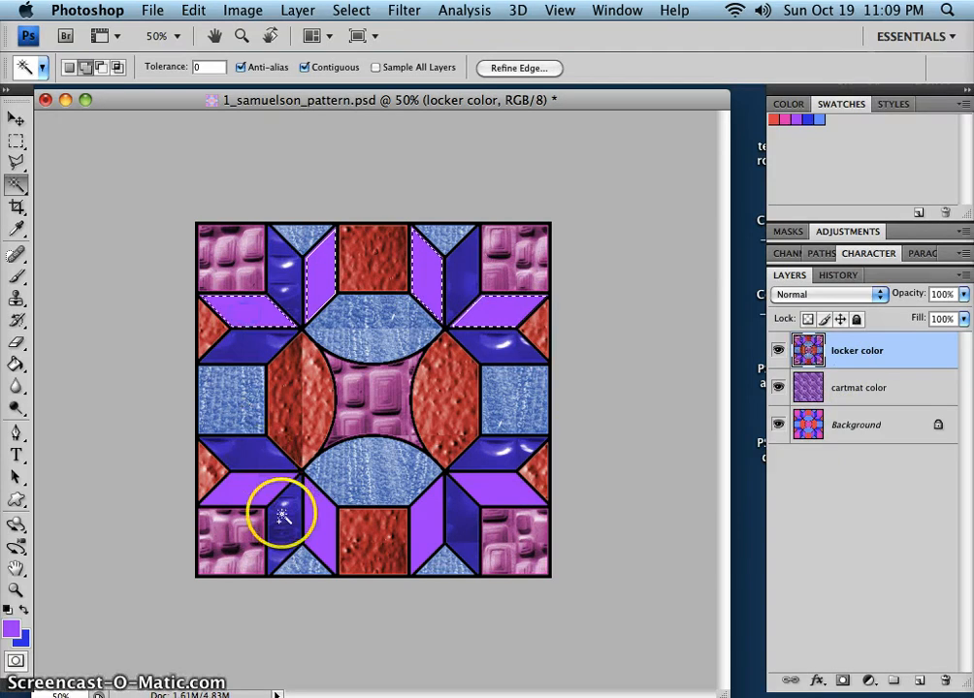
{"action": "left_click", "coordinate": [431, 526]}
{"action": "left_click", "coordinate": [500, 488]}
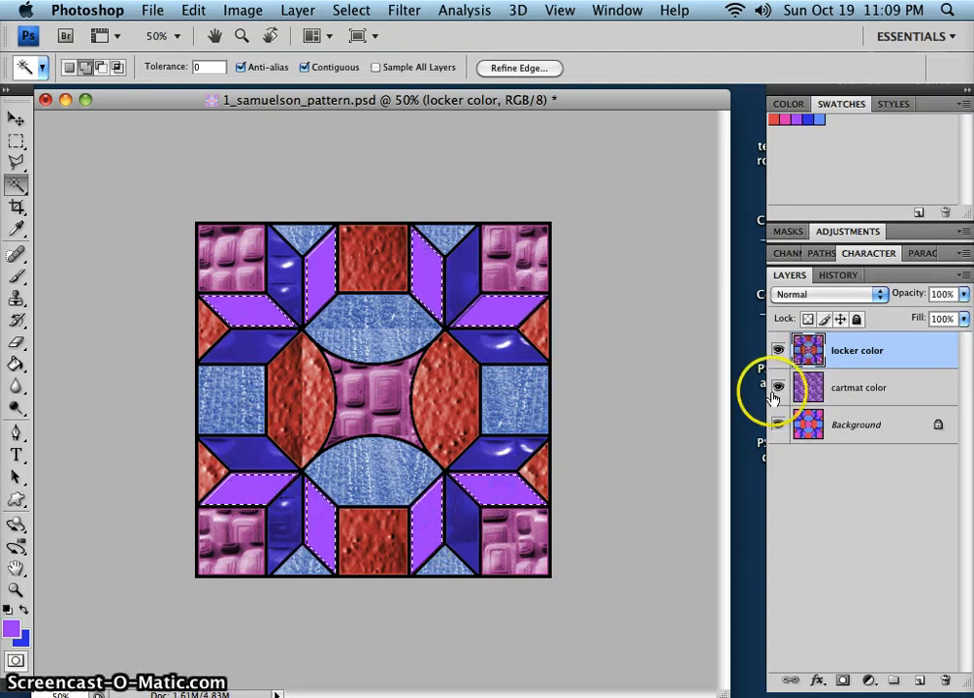
{"action": "key", "text": "Delete"}
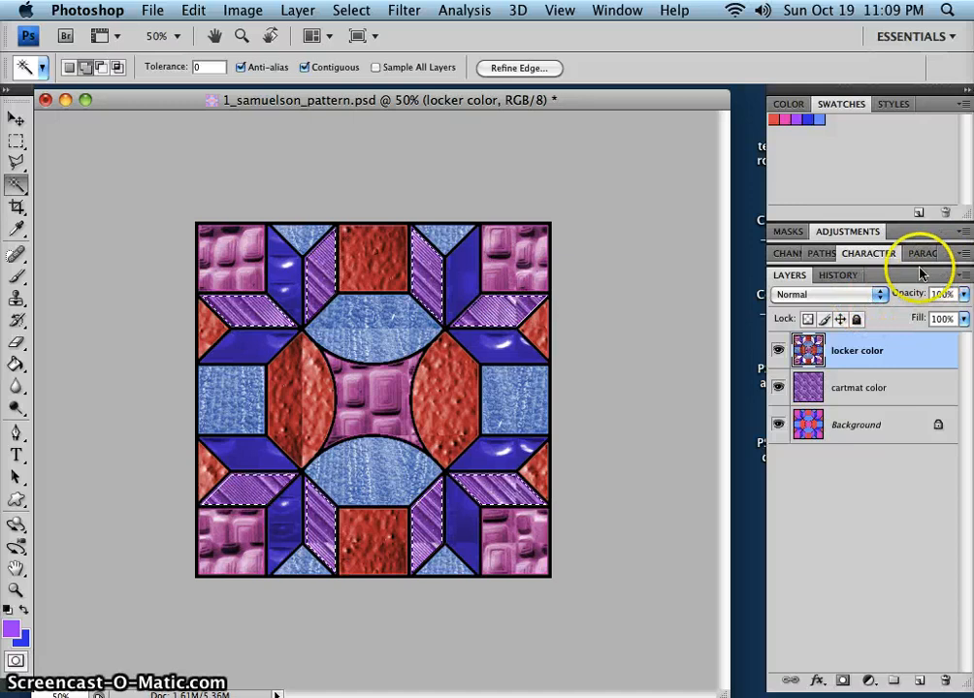
{"action": "left_click", "coordinate": [960, 277]}
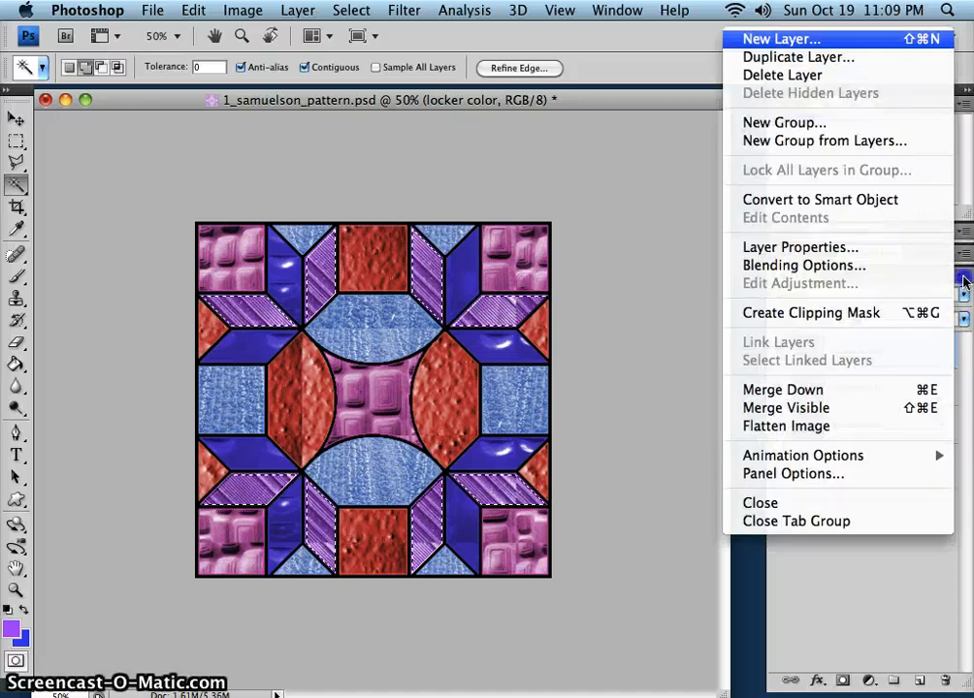
{"action": "left_click", "coordinate": [934, 637]}
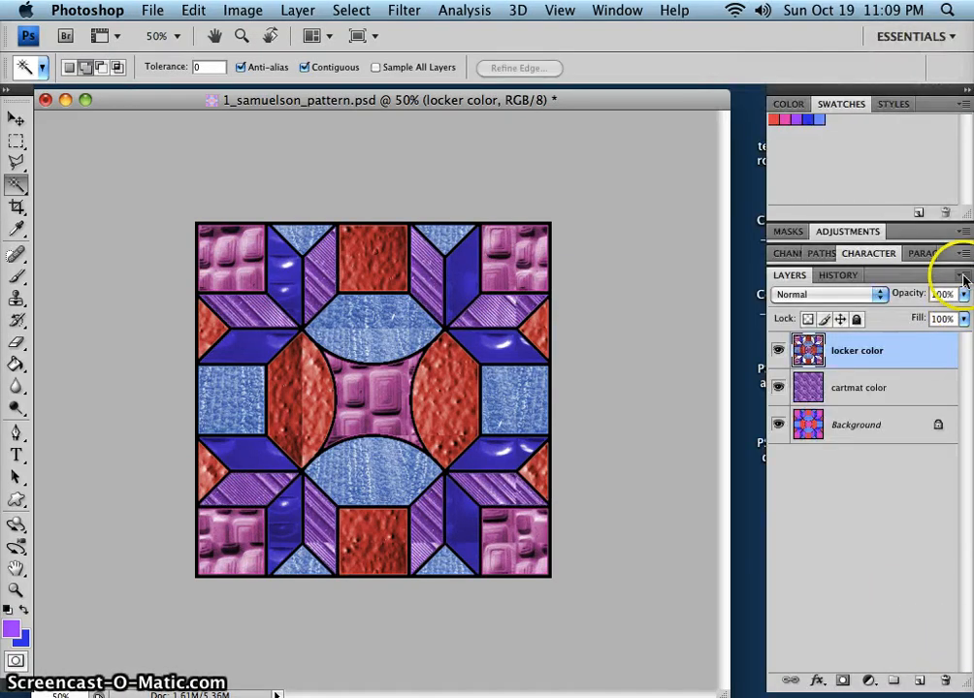
{"action": "left_click", "coordinate": [962, 275]}
{"action": "left_click", "coordinate": [817, 392]}
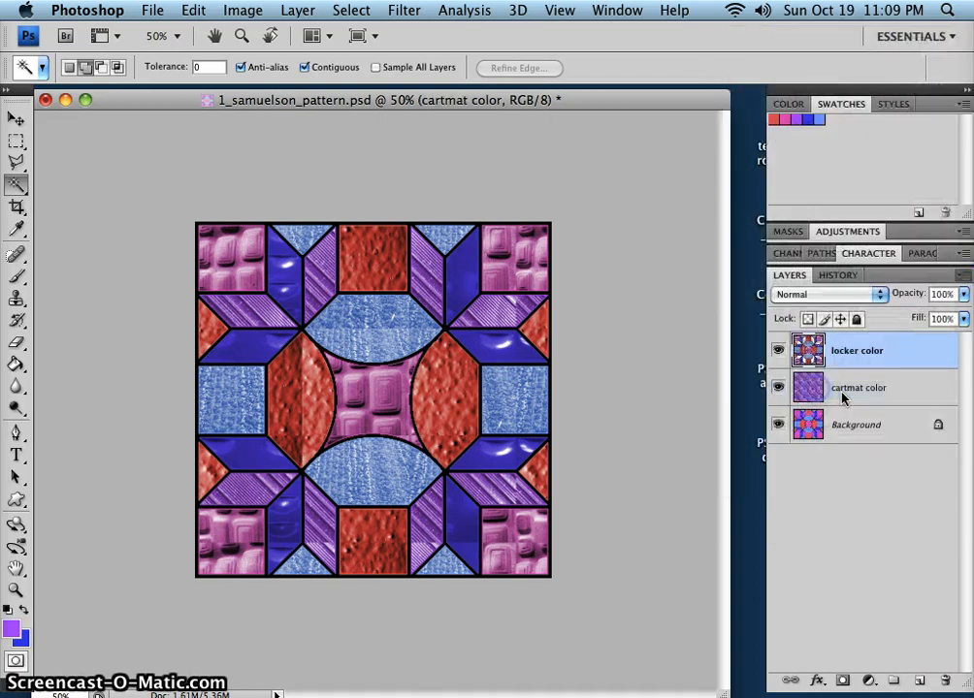
Hide and reshow the Background layer and the cartmat color layer in turn to compare the textured pattern with the original flat colors
{"action": "left_click", "coordinate": [778, 388]}
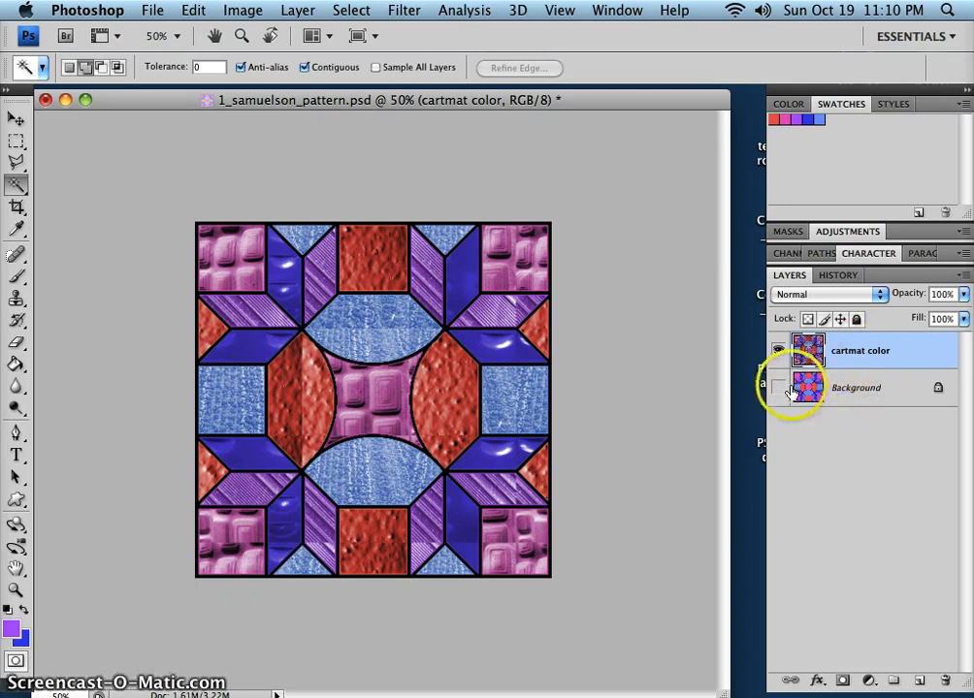
{"action": "left_click", "coordinate": [778, 388]}
{"action": "left_click", "coordinate": [778, 351]}
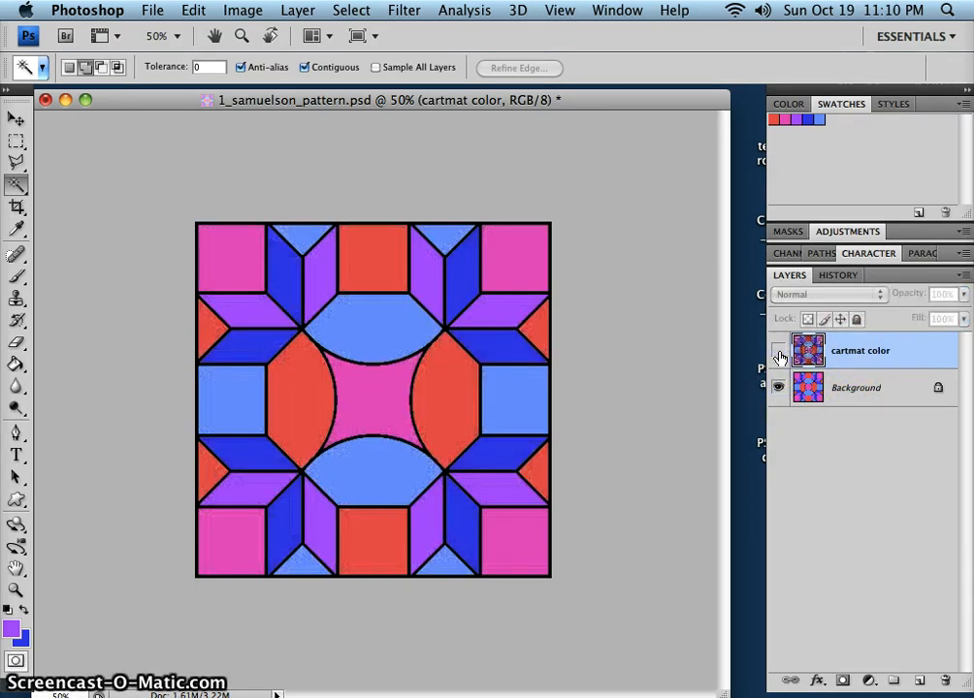
{"action": "left_click", "coordinate": [778, 351]}
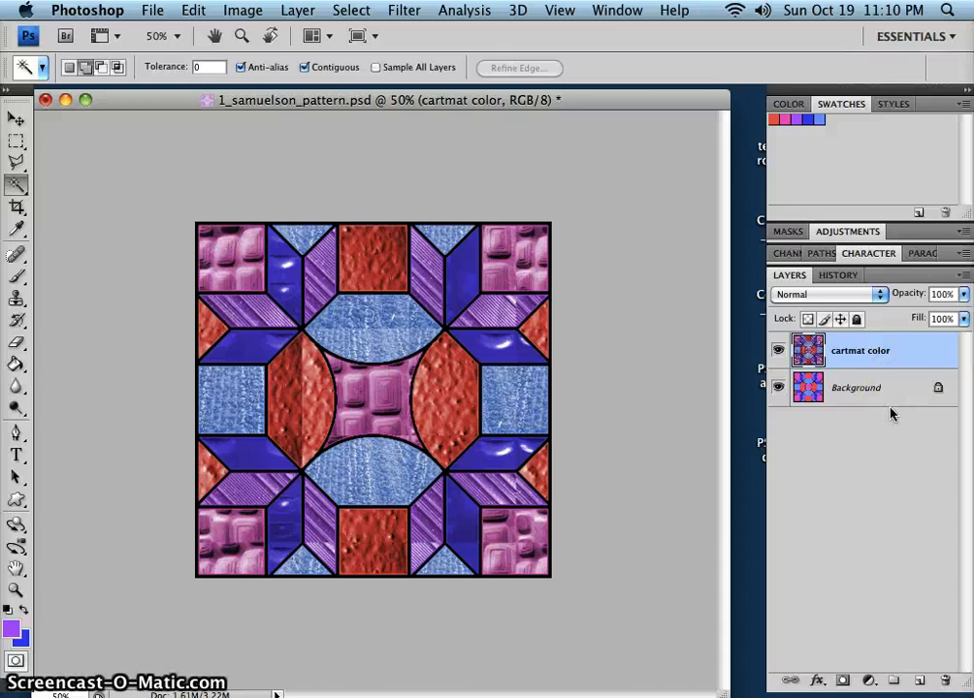
Save the document as a new Photoshop file in Texture Quilt Files, inserting "texture_" before "pattern" in the file name, with maximized compatibility
{"action": "left_click", "coordinate": [158, 11]}
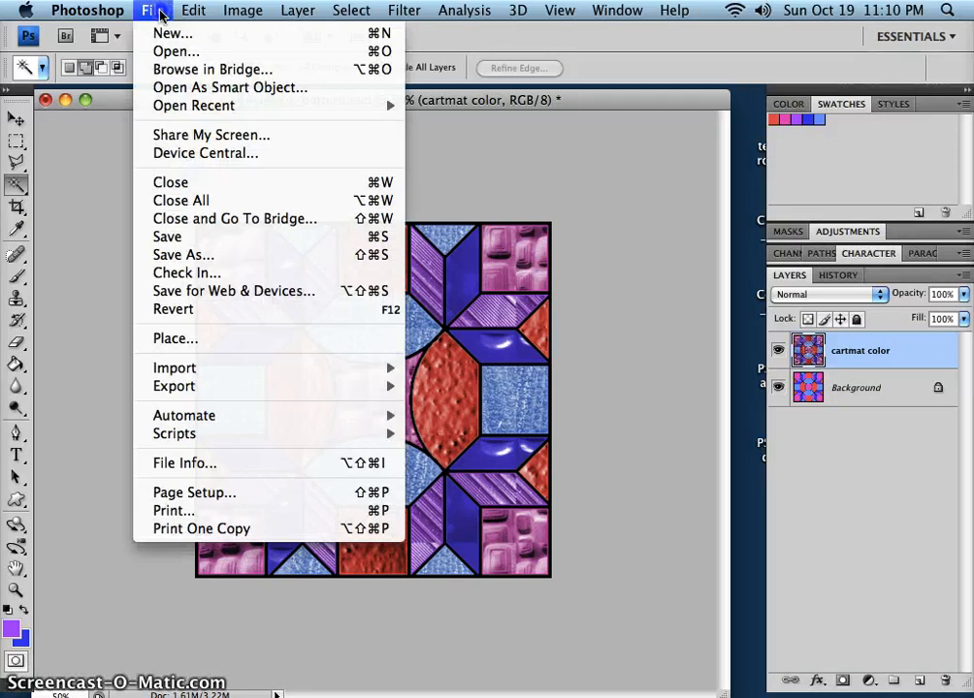
{"action": "left_click", "coordinate": [224, 254]}
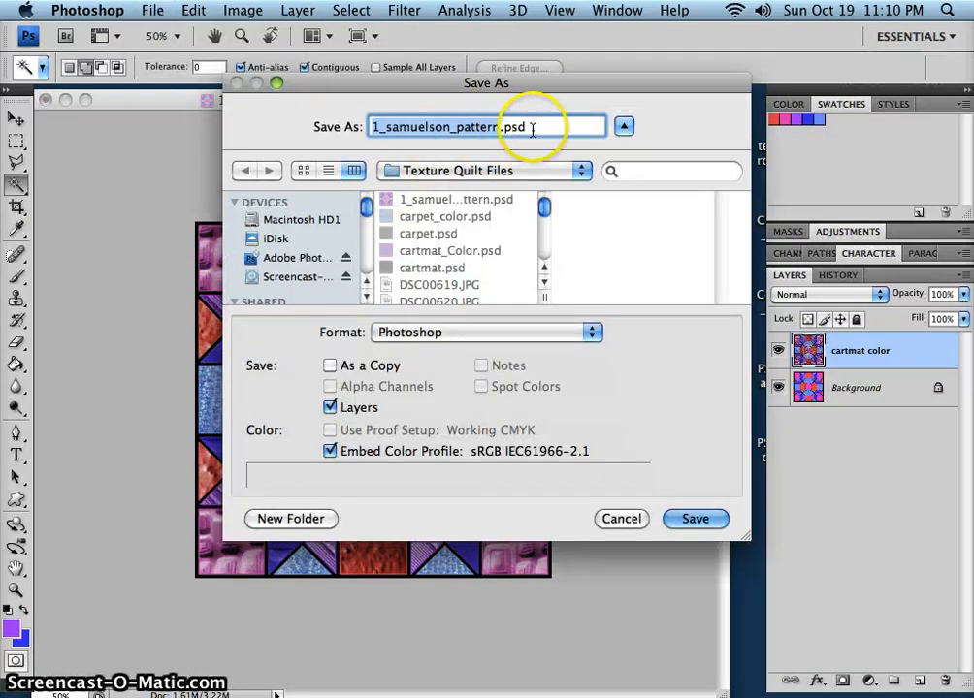
{"action": "left_click", "coordinate": [457, 128]}
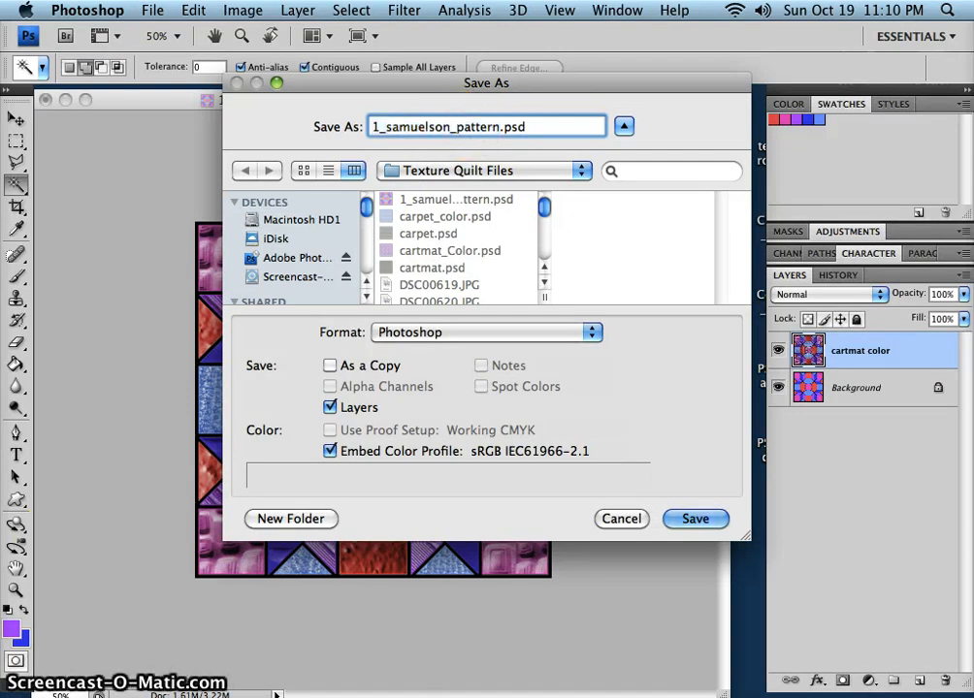
{"action": "type", "text": "texture_"}
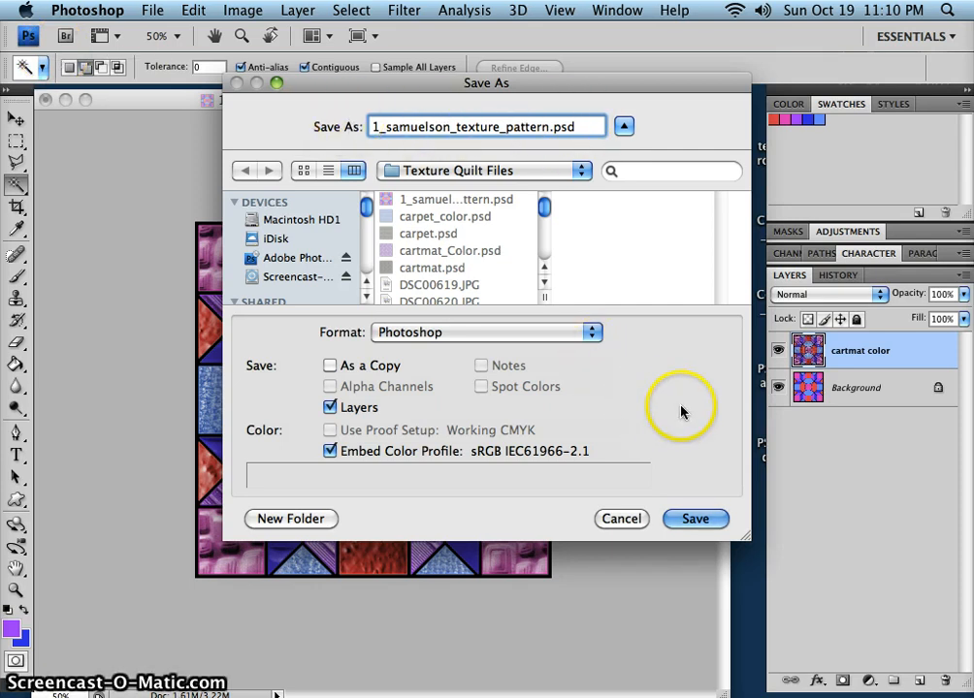
{"action": "left_click", "coordinate": [716, 522]}
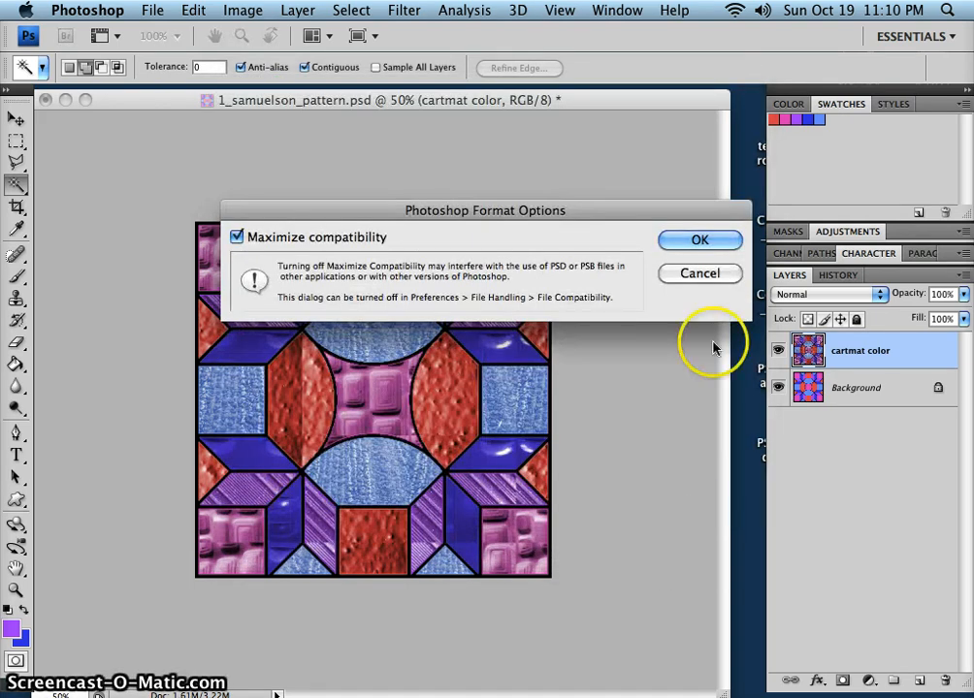
{"action": "left_click", "coordinate": [702, 239]}
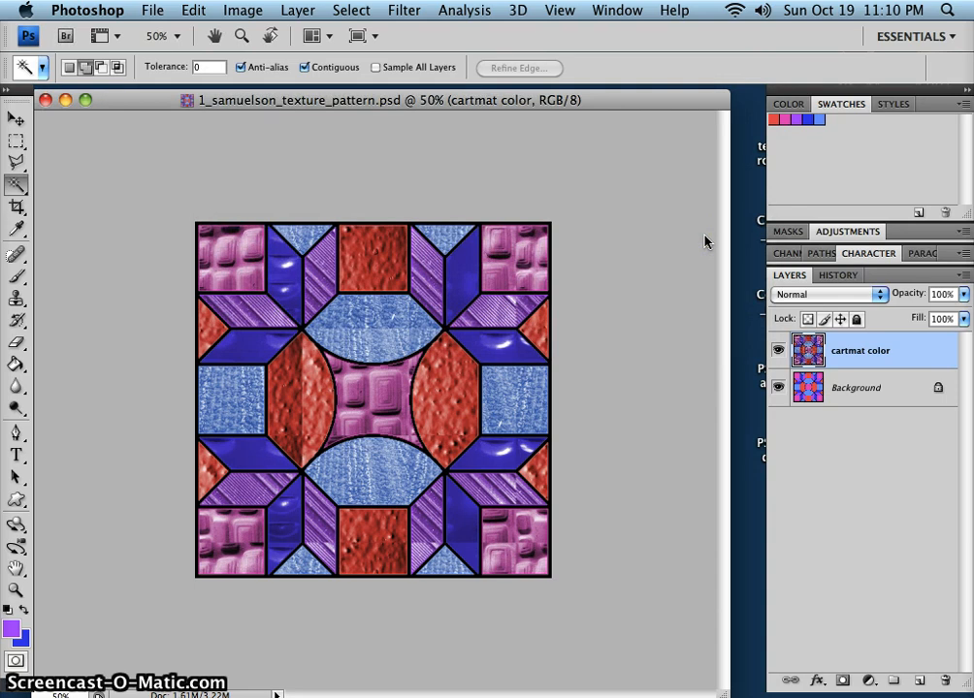